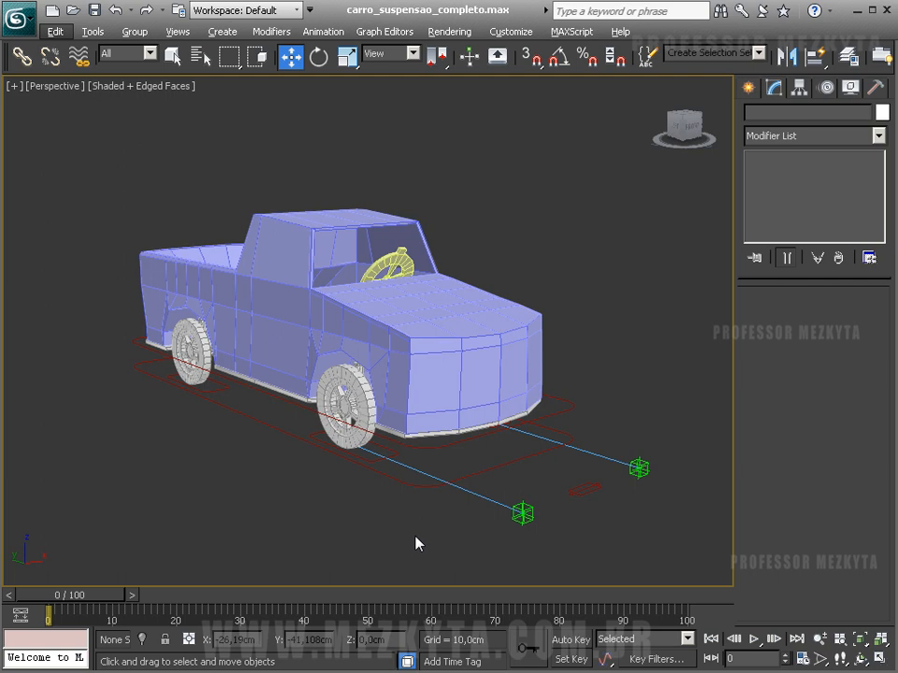
Step: Select the CTRL_TODO_CARRO controller around the car and try out its VIRA_RODA attribute
{"action": "mouse_move", "coordinate": [283, 509]}
{"action": "middle_mouse_down", "text": "alt"}
{"action": "mouse_move", "coordinate": [333, 503]}
{"action": "mouse_move", "coordinate": [286, 509]}
{"action": "middle_mouse_up", "text": "alt"}
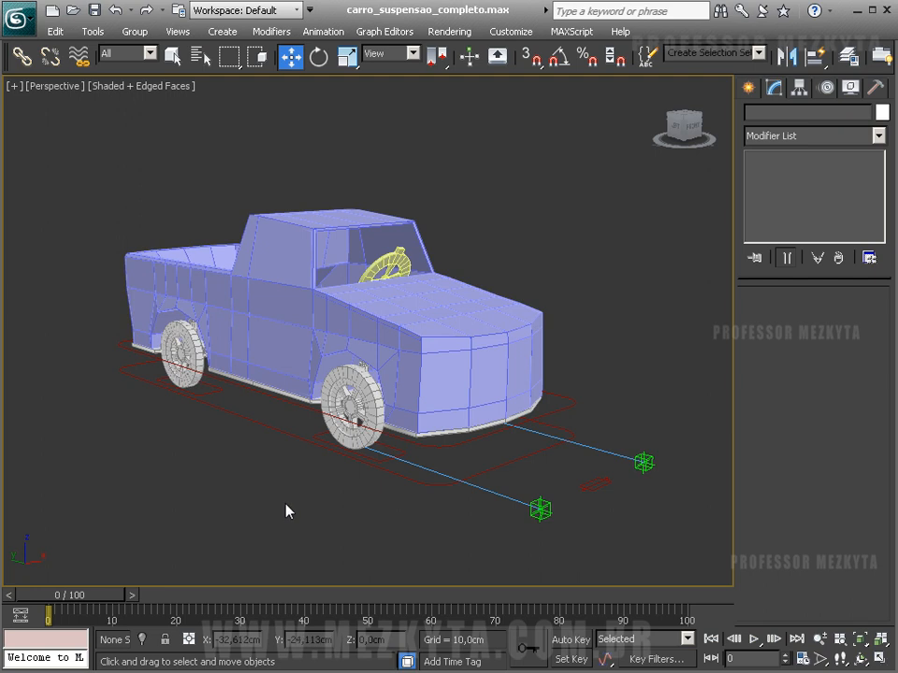
{"action": "left_click", "coordinate": [523, 461]}
{"action": "mouse_move", "coordinate": [856, 318]}
{"action": "left_mouse_down"}
{"action": "mouse_move", "coordinate": [858, 286]}
{"action": "mouse_move", "coordinate": [858, 406]}
{"action": "mouse_move", "coordinate": [856, 319]}
{"action": "left_mouse_up"}
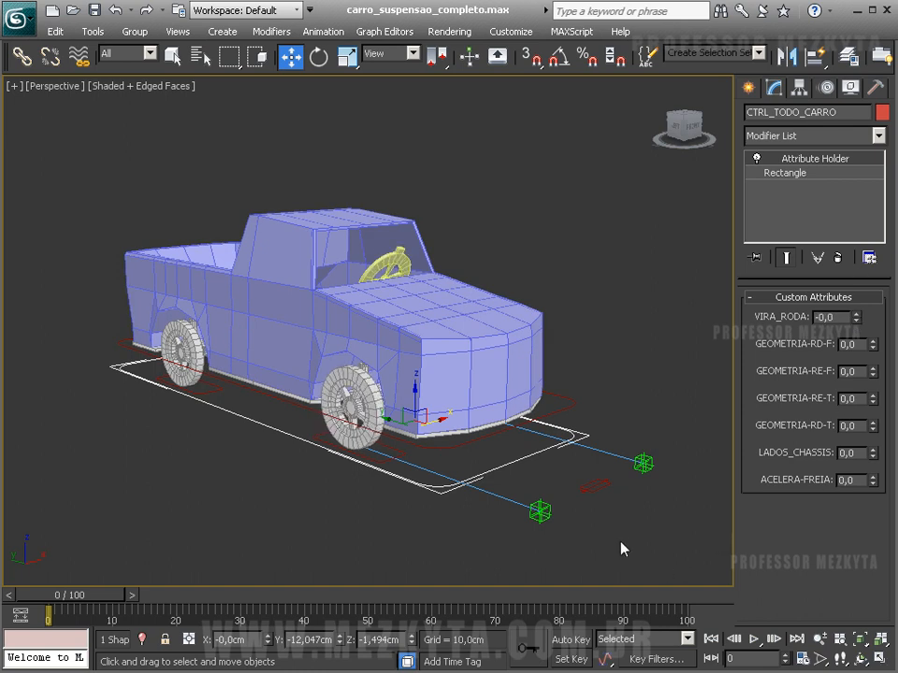
Step: Select the CTRL_RODAS controller in front of the car and try moving it in several directions to test the wheel steering
{"action": "left_click", "coordinate": [595, 486]}
{"action": "mouse_move", "coordinate": [595, 487]}
{"action": "left_mouse_down"}
{"action": "mouse_move", "coordinate": [660, 458]}
{"action": "mouse_move", "coordinate": [498, 539]}
{"action": "mouse_move", "coordinate": [690, 467]}
{"action": "mouse_move", "coordinate": [568, 541]}
{"action": "mouse_move", "coordinate": [645, 487]}
{"action": "mouse_move", "coordinate": [603, 501]}
{"action": "left_mouse_up"}
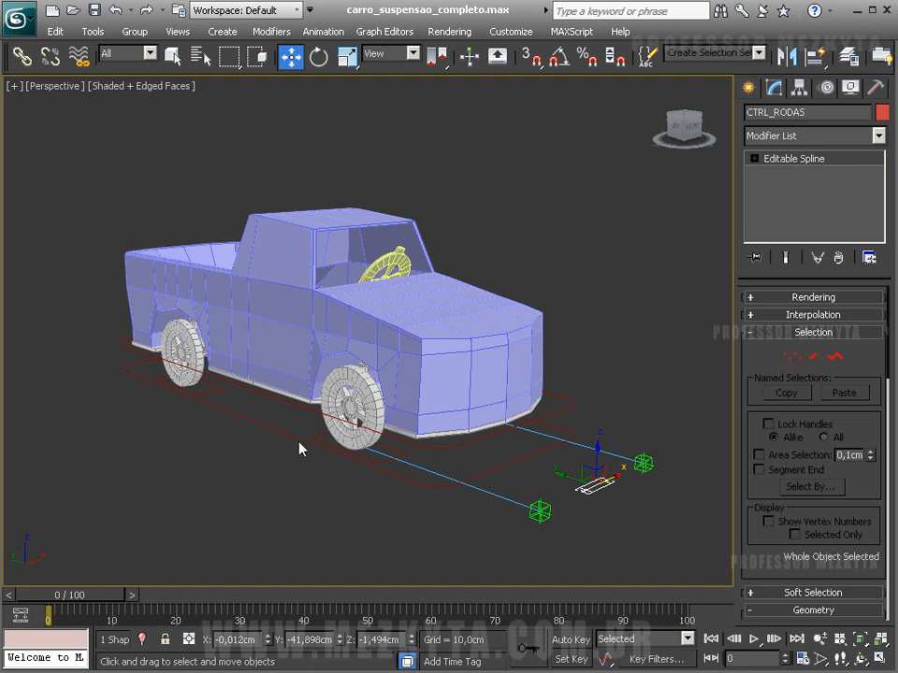
{"action": "scroll", "coordinate": [387, 505], "scroll_direction": "up", "scroll_amount": 3}
{"action": "scroll", "coordinate": [373, 476], "scroll_direction": "down", "scroll_amount": 3}
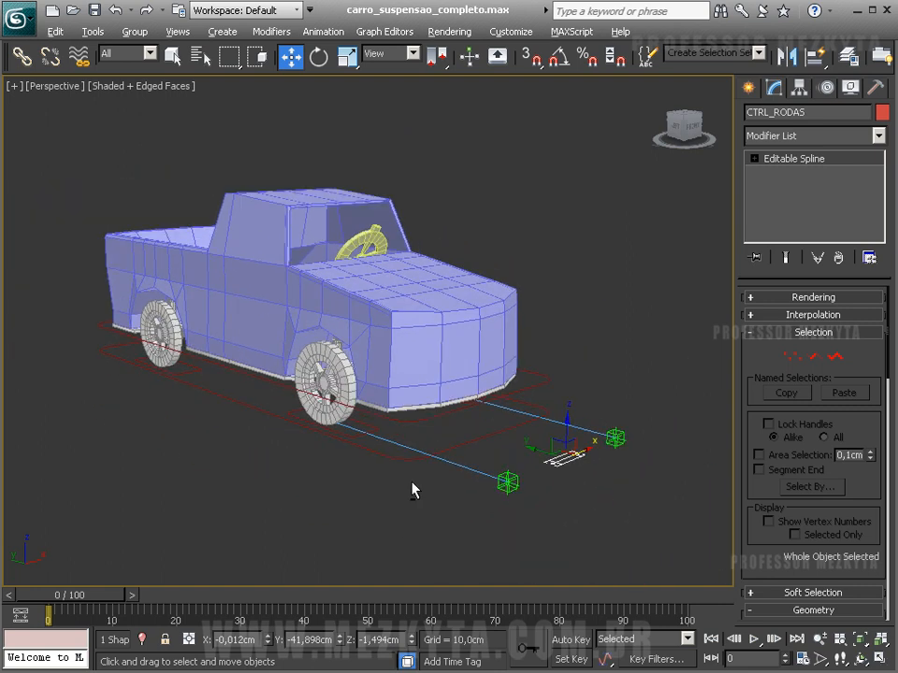
{"action": "middle_click_drag", "start_coordinate": [407, 509], "coordinate": [400, 515], "text": "alt"}
{"action": "left_click_drag", "start_coordinate": [567, 442], "coordinate": [399, 511]}
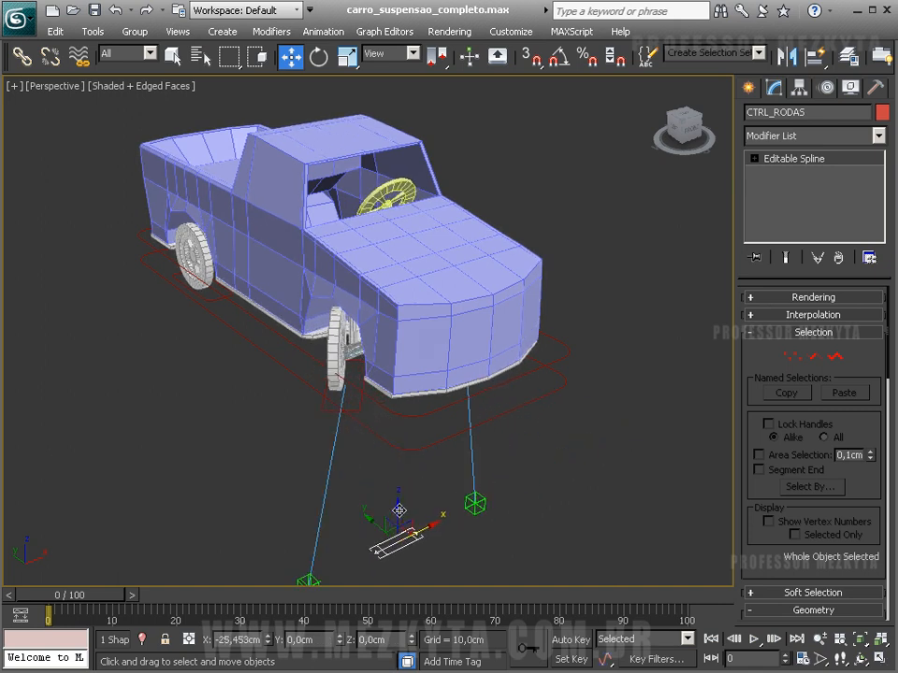
{"action": "left_click_drag", "start_coordinate": [399, 511], "coordinate": [652, 477]}
{"action": "middle_click_drag", "start_coordinate": [352, 464], "coordinate": [363, 449], "text": "alt"}
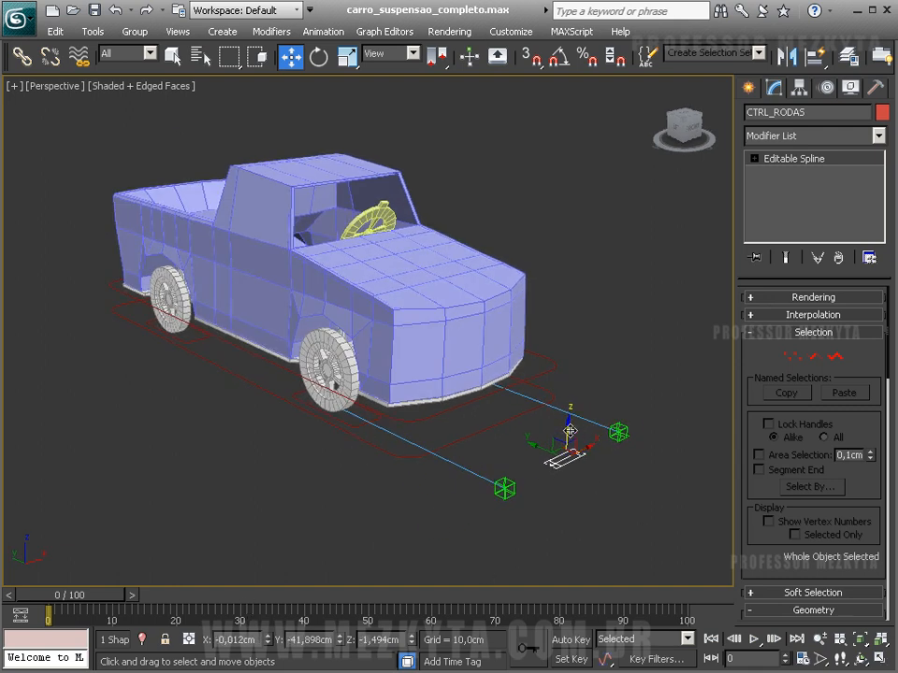
{"action": "left_click_drag", "start_coordinate": [536, 446], "coordinate": [654, 469]}
{"action": "right_click", "coordinate": [654, 468]}
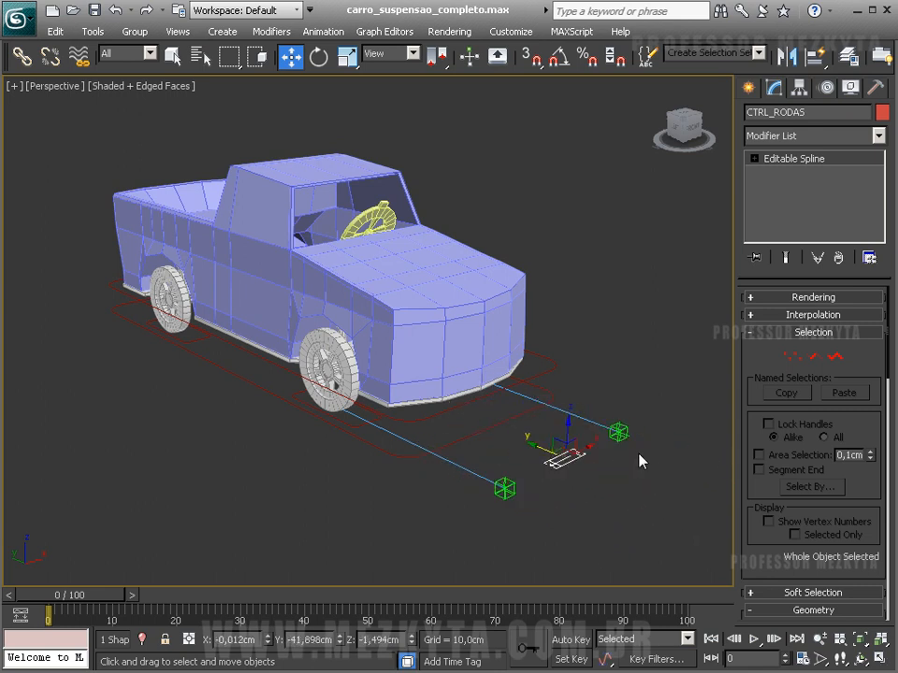
{"action": "mouse_move", "coordinate": [563, 427]}
{"action": "left_mouse_down"}
{"action": "mouse_move", "coordinate": [567, 375]}
{"action": "mouse_move", "coordinate": [562, 496]}
{"action": "mouse_move", "coordinate": [566, 425]}
{"action": "left_mouse_up"}
Step: Set the reference coordinate system for moving CTRL_RODAS to Local
{"action": "left_click", "coordinate": [374, 53]}
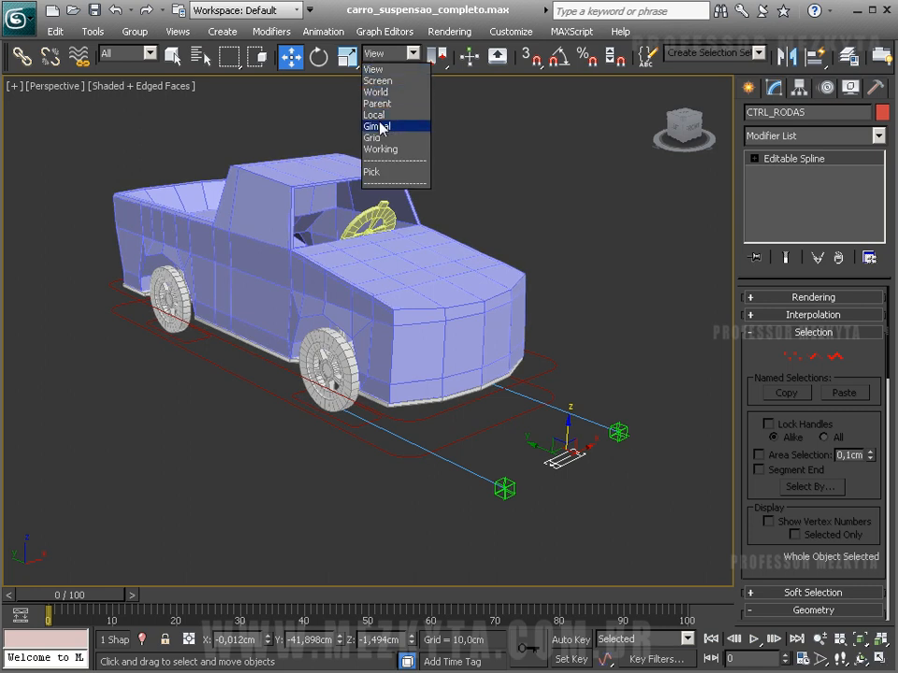
{"action": "left_click", "coordinate": [425, 125]}
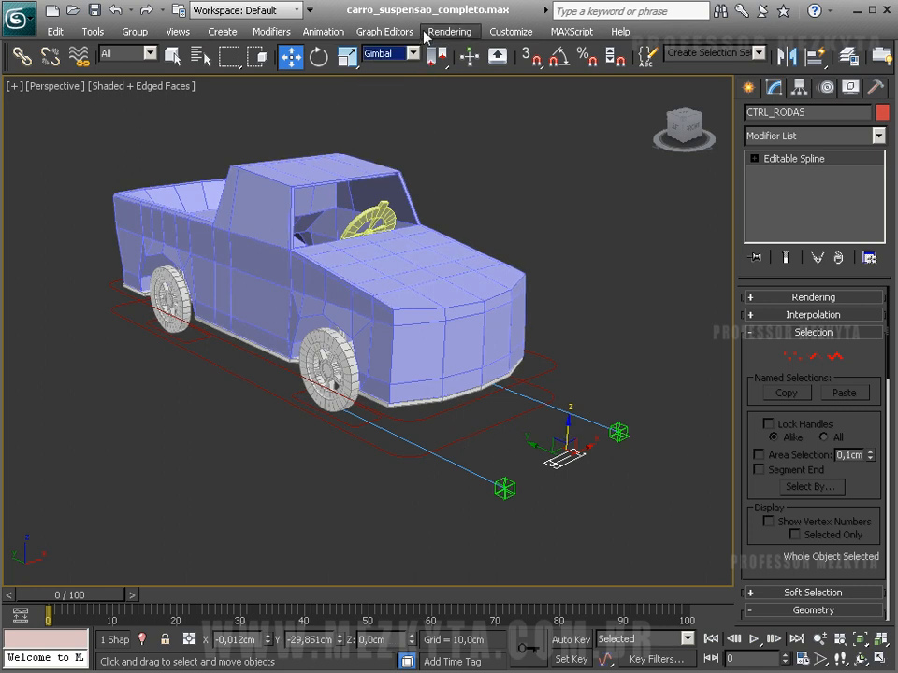
{"action": "left_click", "coordinate": [389, 53]}
{"action": "left_click", "coordinate": [374, 114]}
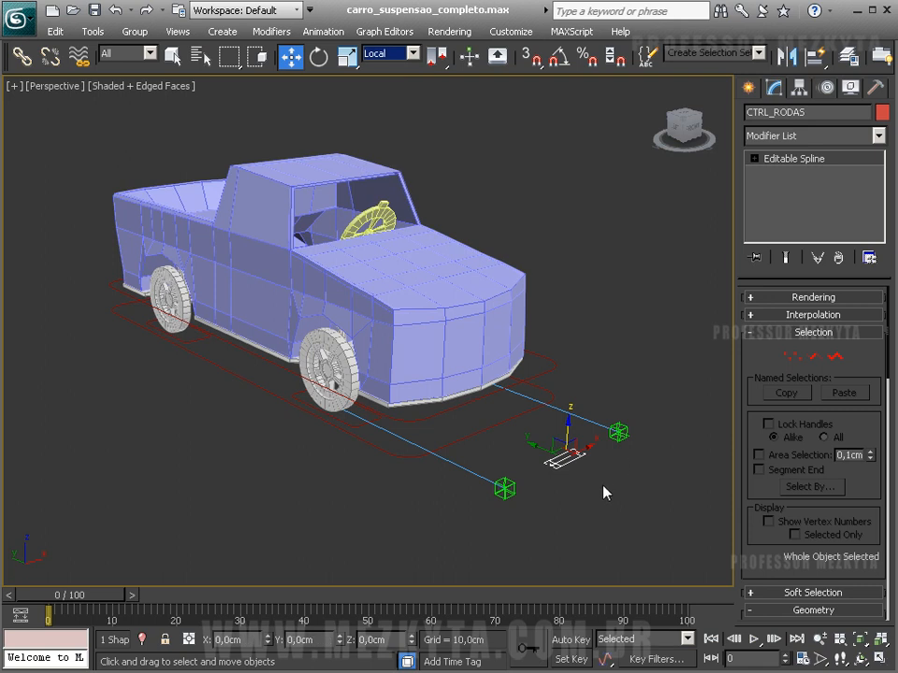
Step: Move CTRL_RODAS along its local Y axis closer to the front of the car
{"action": "left_click_drag", "start_coordinate": [561, 453], "coordinate": [482, 423]}
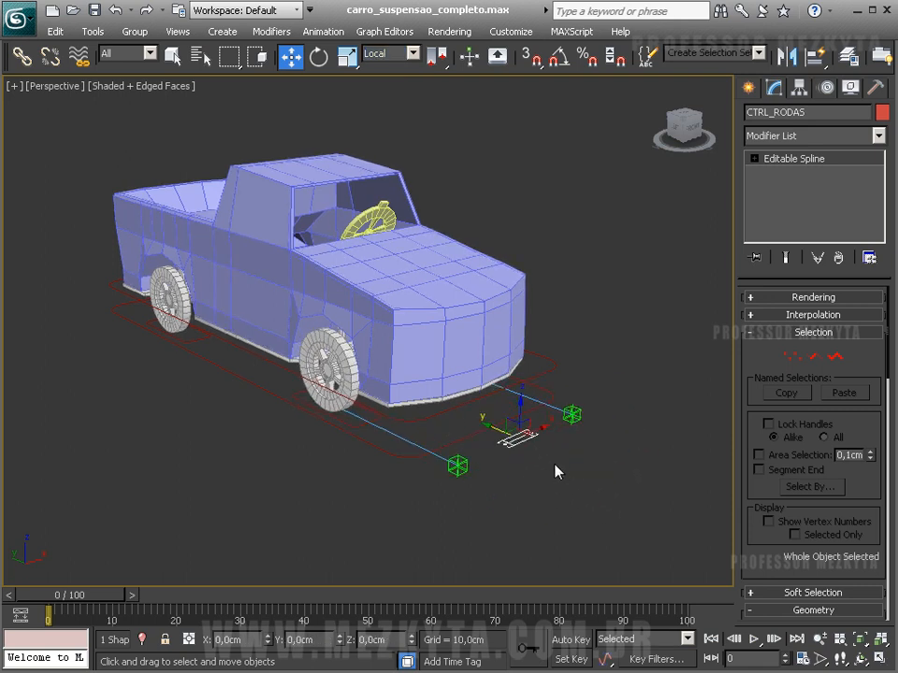
{"action": "middle_click_drag", "start_coordinate": [411, 418], "coordinate": [381, 417]}
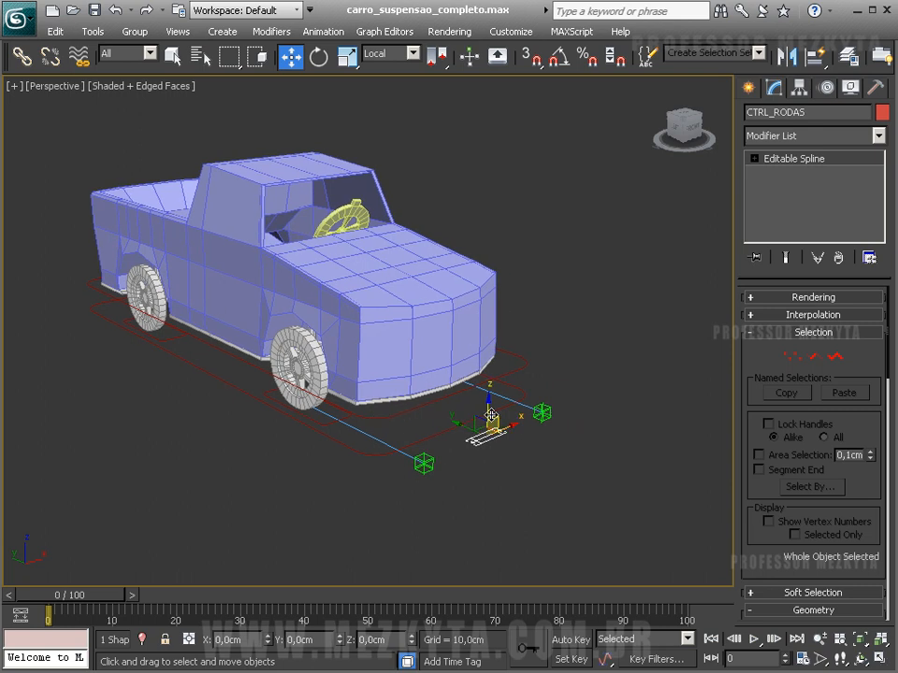
{"action": "left_click", "coordinate": [516, 459]}
{"action": "left_click", "coordinate": [502, 431]}
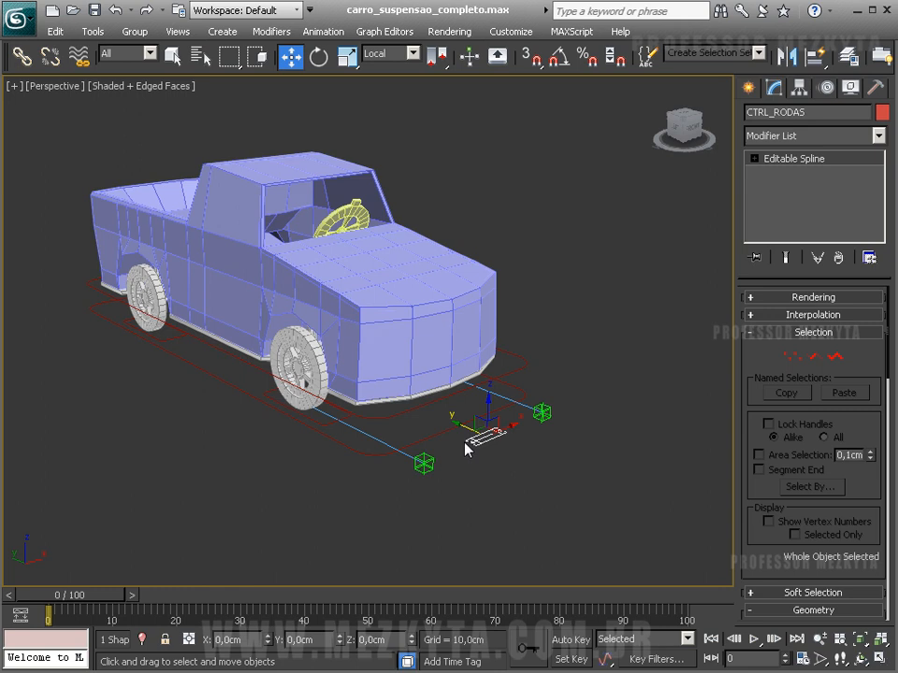
Step: Show the motion controllers of CTRL_RODAS and expand its Position list down to the individual Zero Pos XYZ axis tracks
{"action": "left_click", "coordinate": [827, 88]}
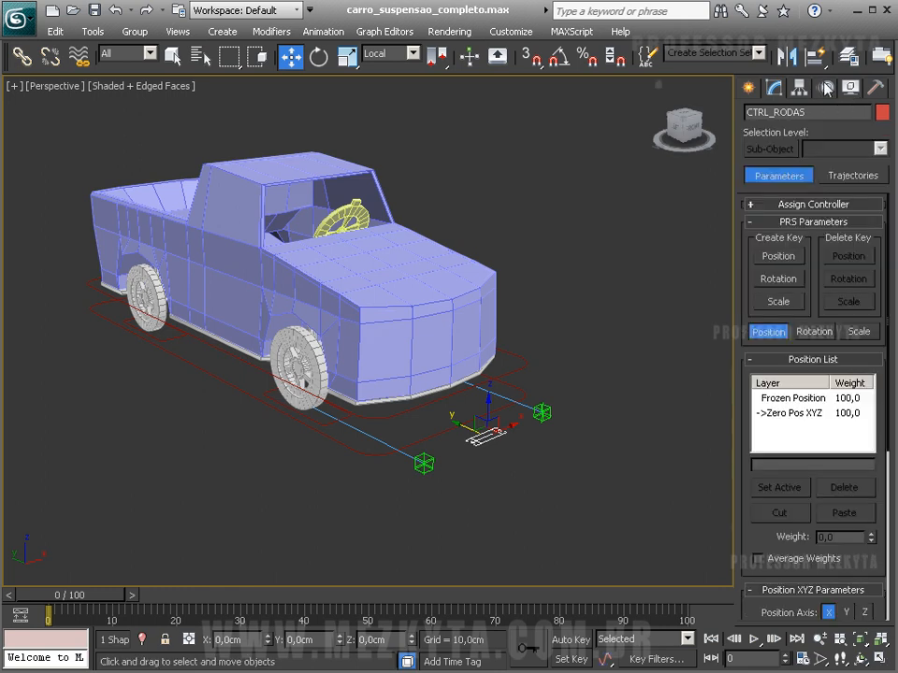
{"action": "left_click", "coordinate": [791, 204]}
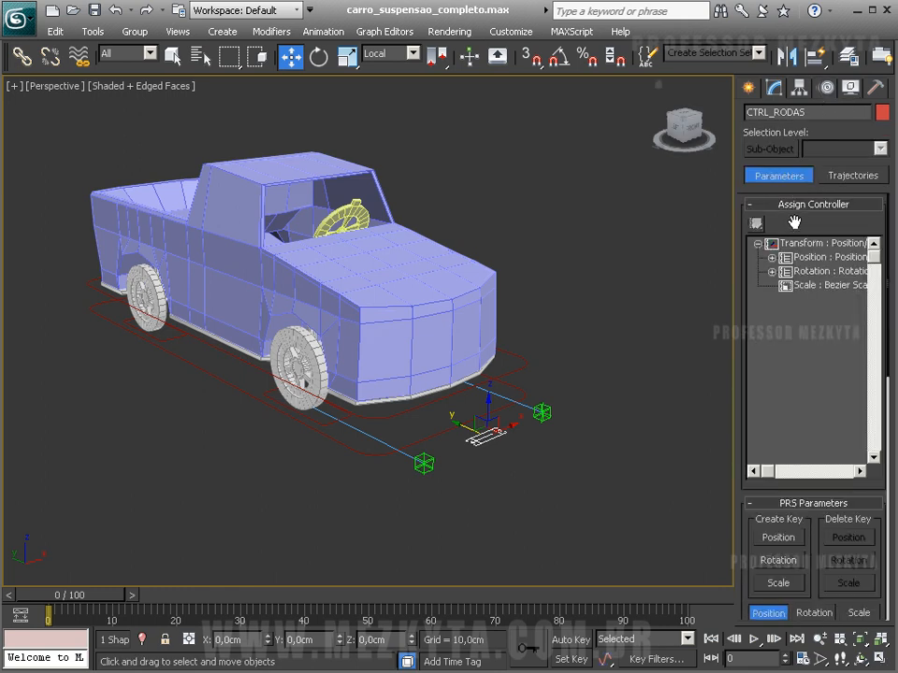
{"action": "left_click", "coordinate": [771, 258]}
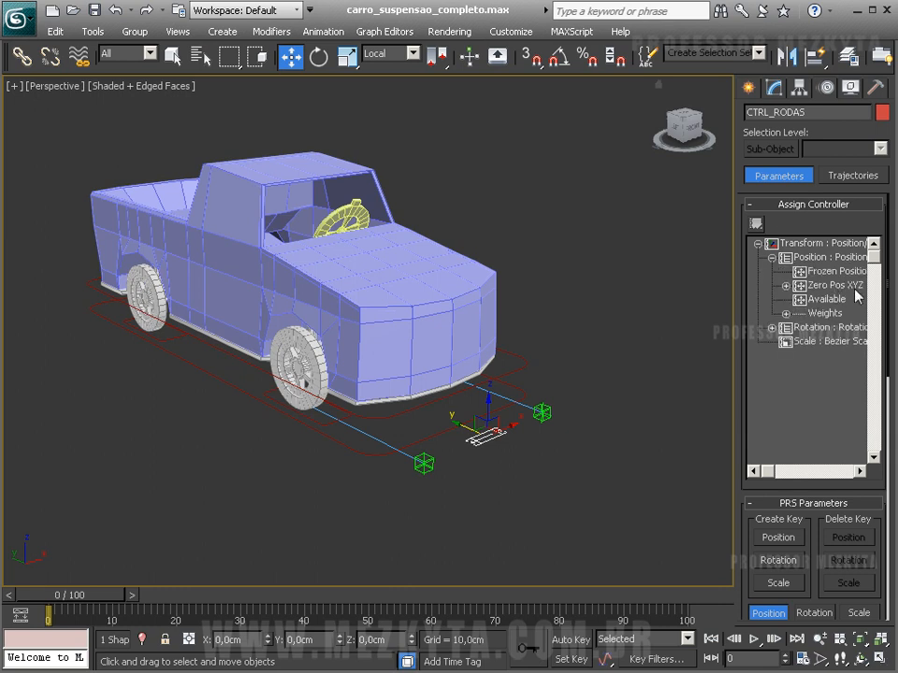
{"action": "left_click", "coordinate": [786, 285]}
{"action": "left_click_drag", "start_coordinate": [767, 320], "coordinate": [740, 310]}
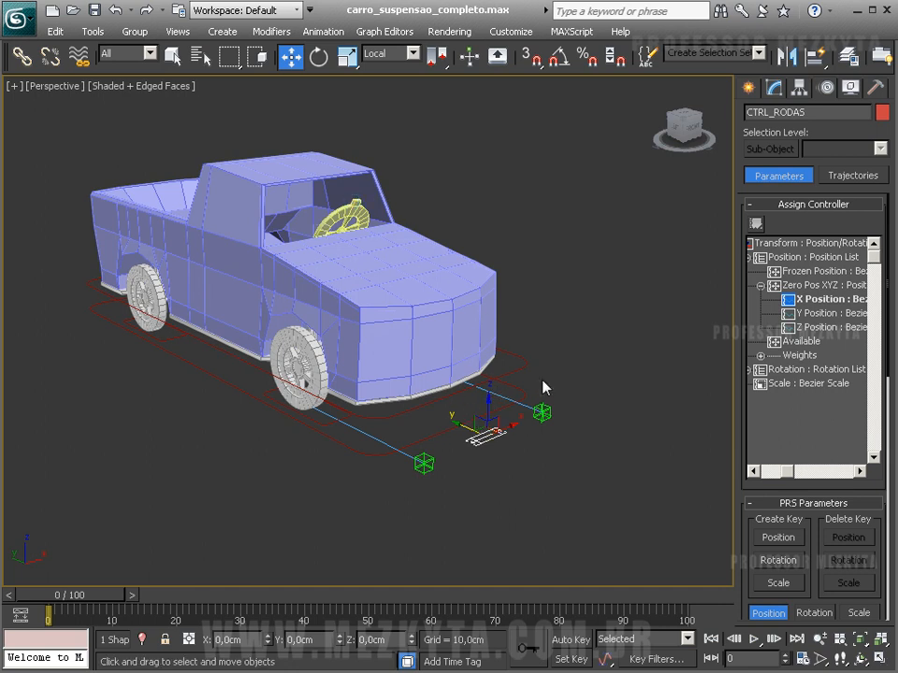
Step: Assign a Float Limit controller to the Y Position track of Zero Pos XYZ, keeping its settings clear of the track list
{"action": "left_click", "coordinate": [810, 314]}
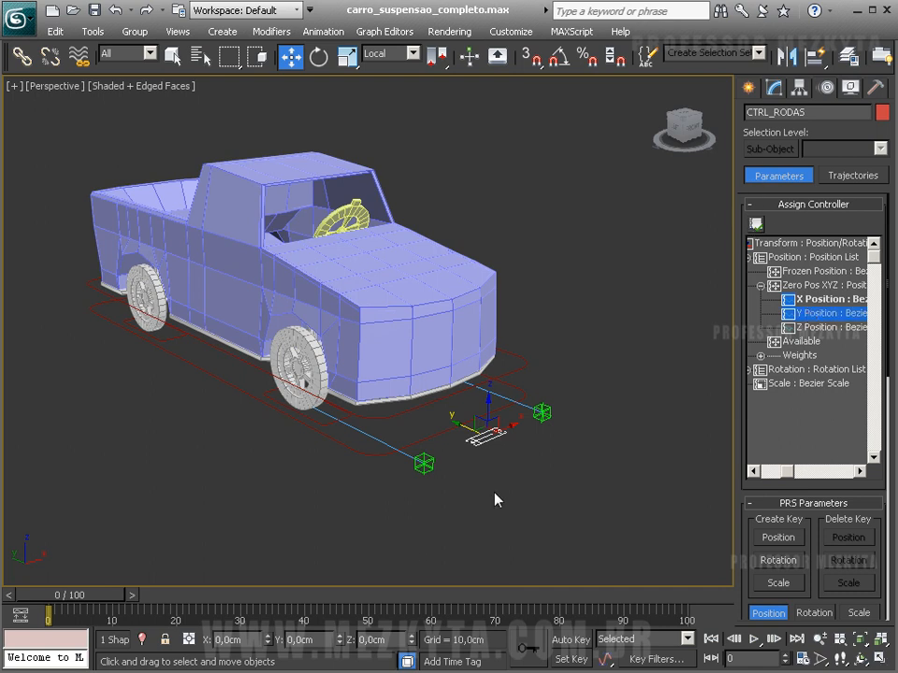
{"action": "left_click", "coordinate": [756, 225]}
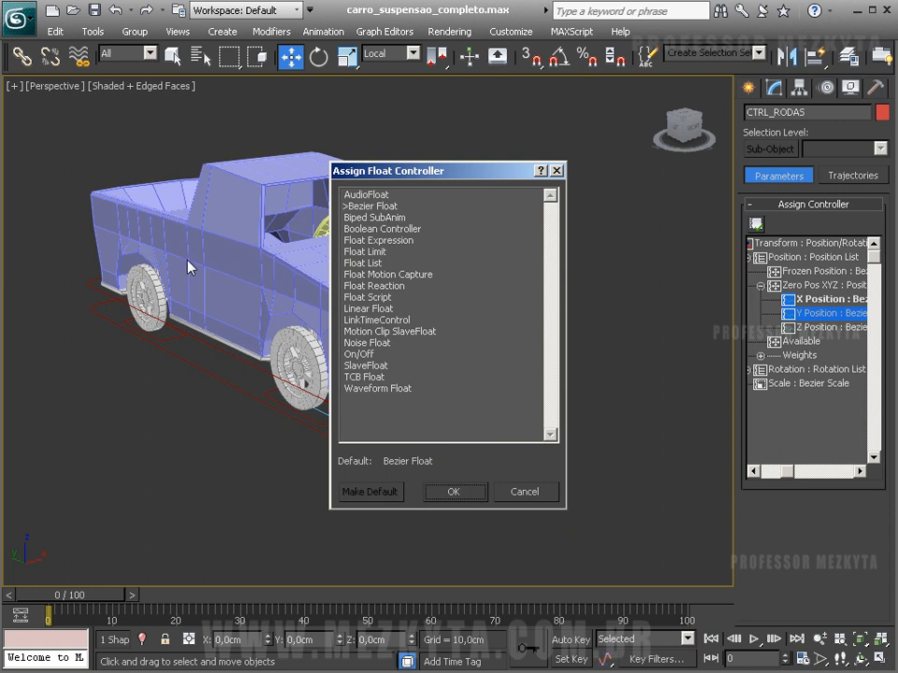
{"action": "left_click", "coordinate": [389, 253]}
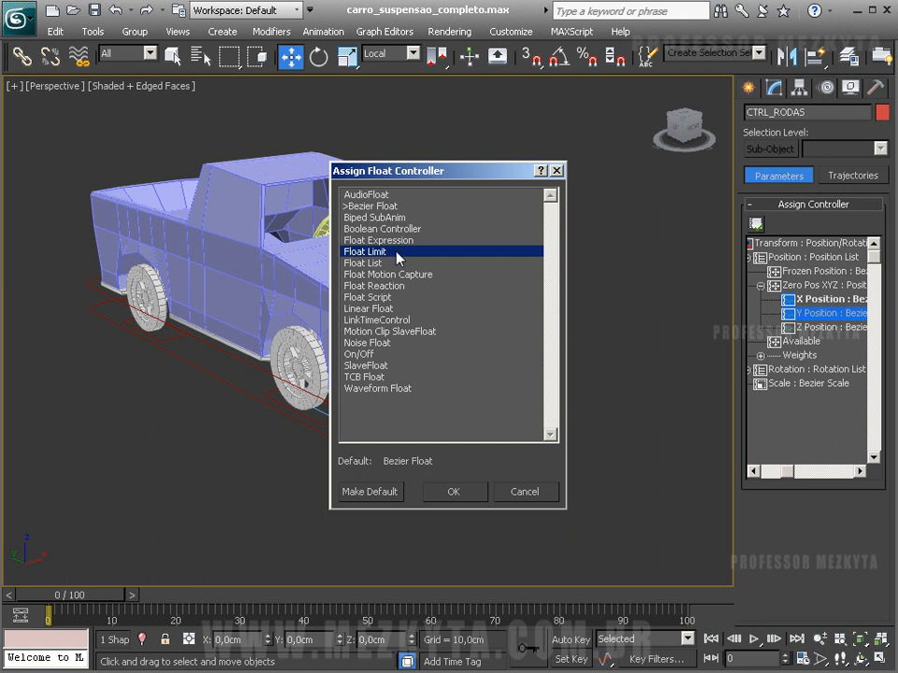
{"action": "left_click", "coordinate": [462, 499]}
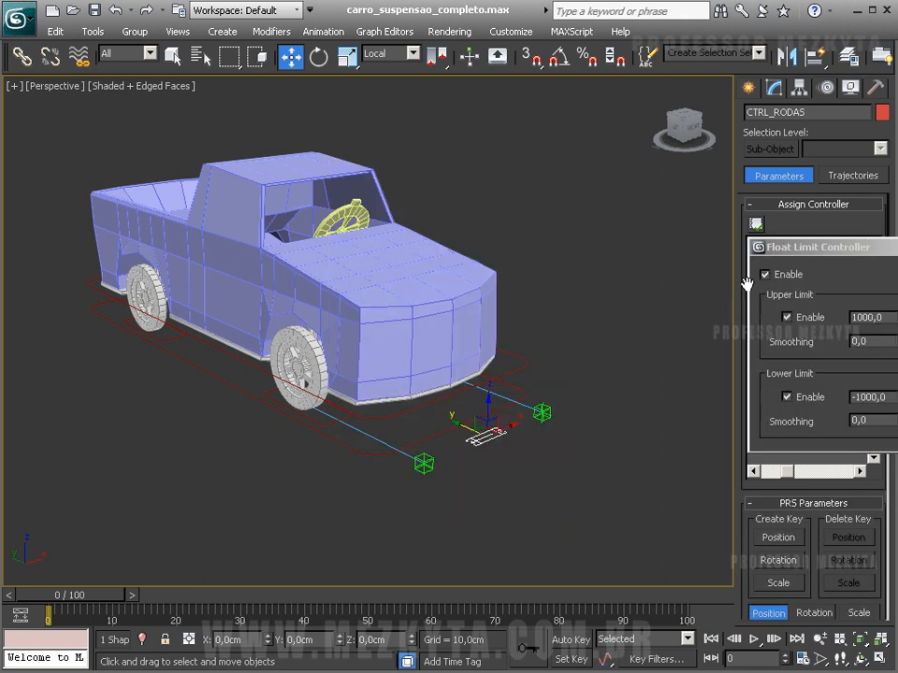
{"action": "left_click_drag", "start_coordinate": [786, 254], "coordinate": [546, 112]}
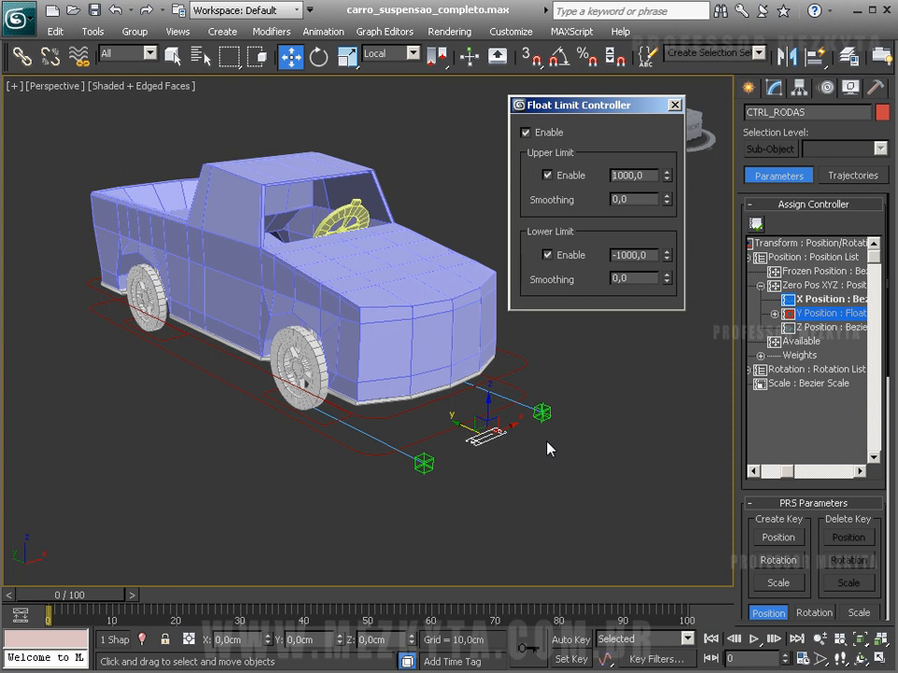
Step: Return CTRL_RODAS to its frozen position with Transform To Zero, repeating it after a short trial move along Y
{"action": "right_click", "coordinate": [487, 432]}
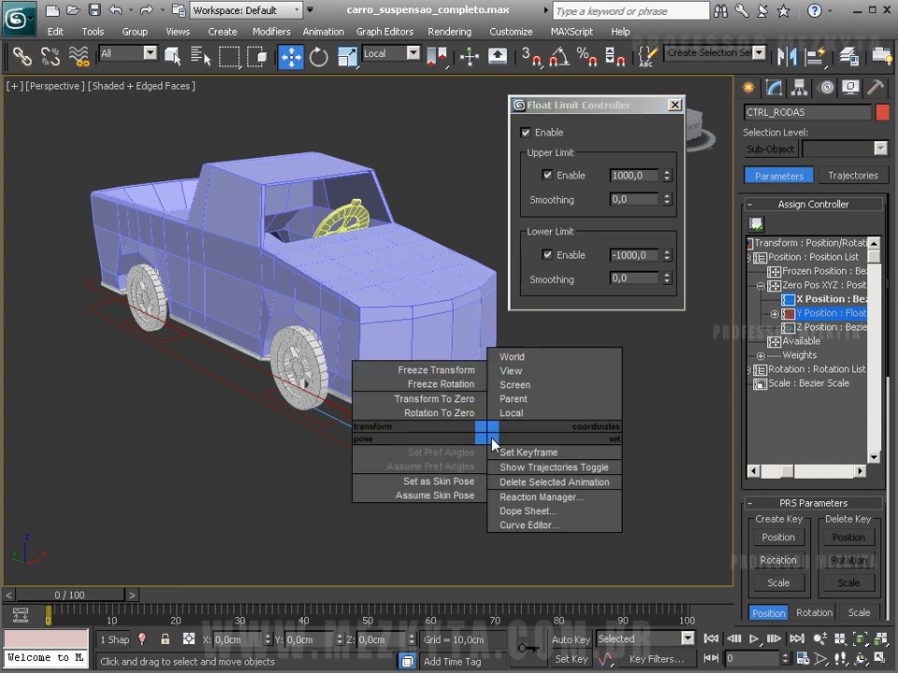
{"action": "left_click", "coordinate": [458, 401]}
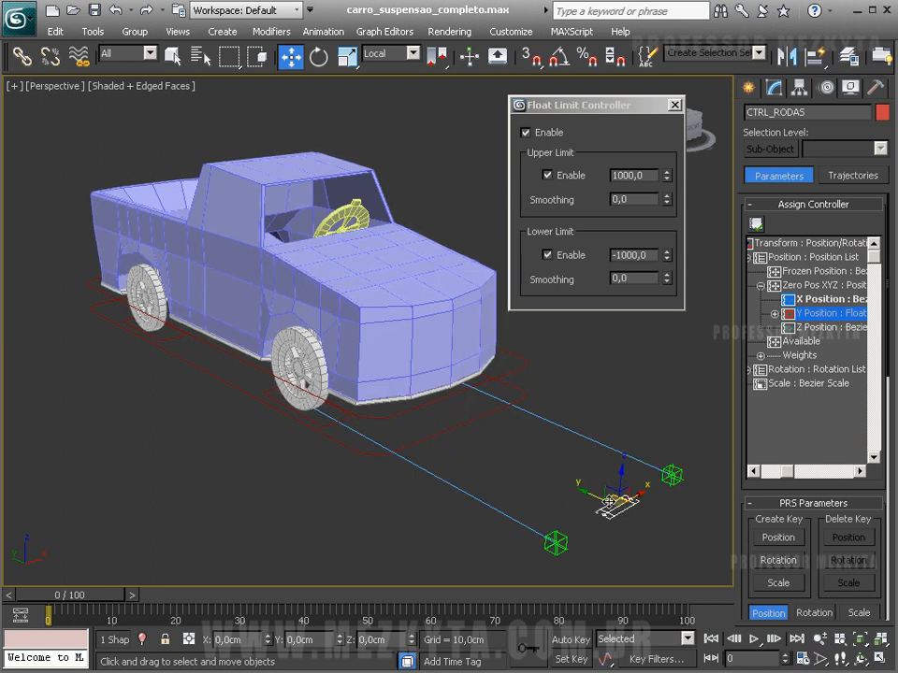
{"action": "left_click_drag", "start_coordinate": [600, 484], "coordinate": [574, 478]}
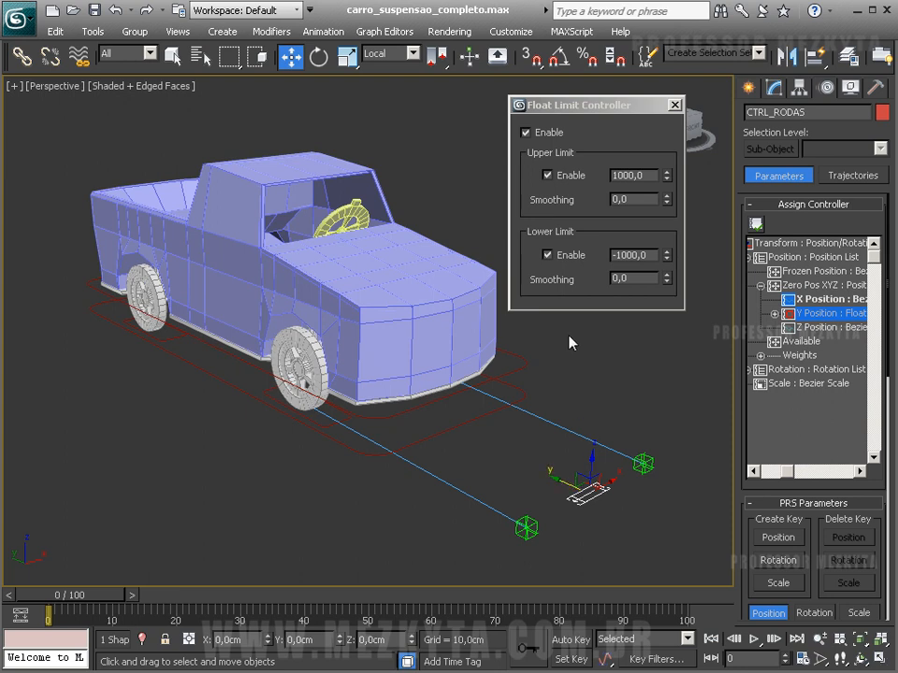
{"action": "right_click", "coordinate": [575, 494], "text": "alt"}
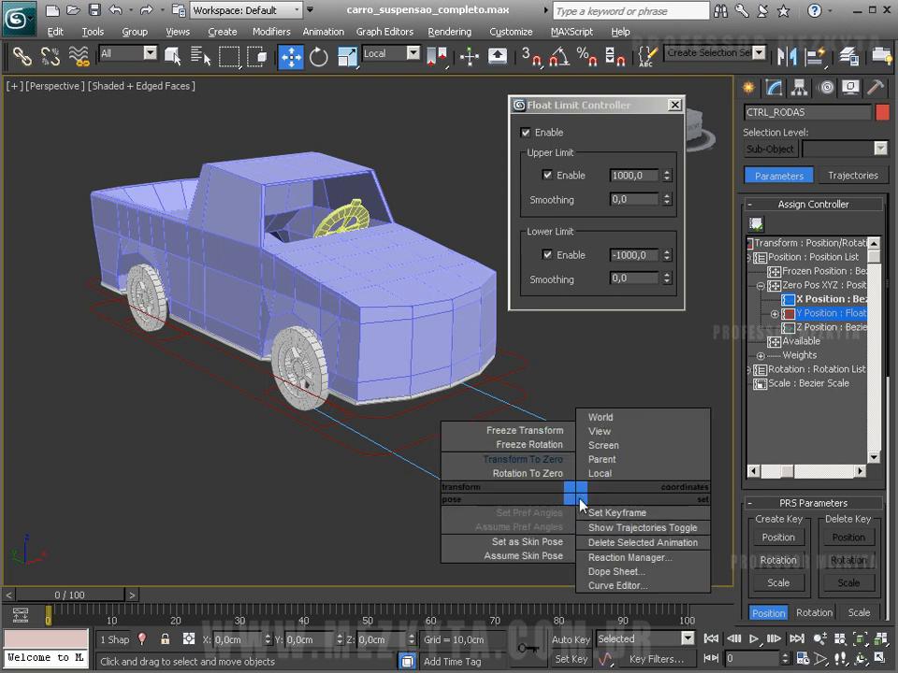
{"action": "left_click", "coordinate": [535, 460]}
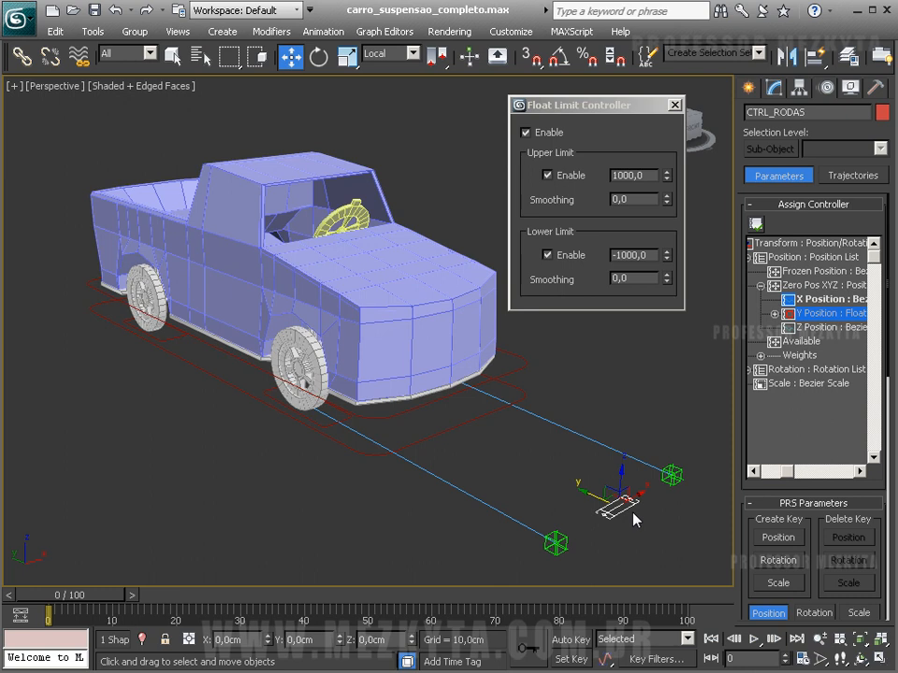
Step: Set the Y Position's upper and lower limits to 0 and try moving CTRL_RODAS along Y
{"action": "double_click", "coordinate": [628, 175]}
{"action": "type", "text": "0"}
{"action": "key", "text": "Tab"}
{"action": "key", "text": "Tab"}
{"action": "type", "text": "0"}
{"action": "key", "text": "Tab"}
{"action": "mouse_move", "coordinate": [596, 499]}
{"action": "left_mouse_down"}
{"action": "mouse_move", "coordinate": [551, 484]}
{"action": "mouse_move", "coordinate": [588, 491]}
{"action": "left_mouse_up"}
Step: Set the Y Position's upper limit to 5 and its lower limit to -5
{"action": "left_click", "coordinate": [552, 152]}
{"action": "type", "text": "-5"}
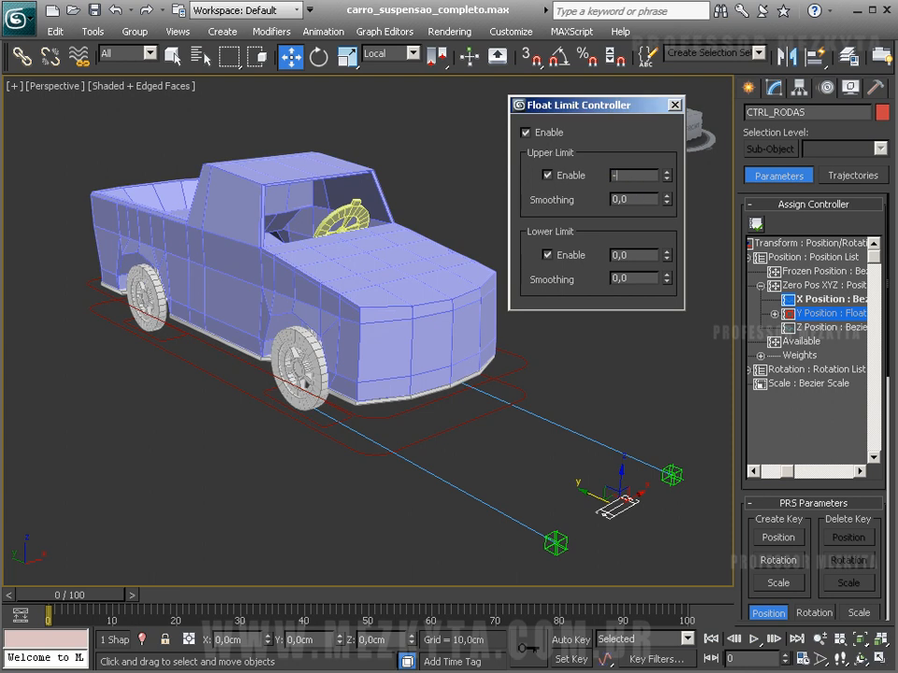
{"action": "key", "text": "Tab"}
{"action": "type", "text": "5"}
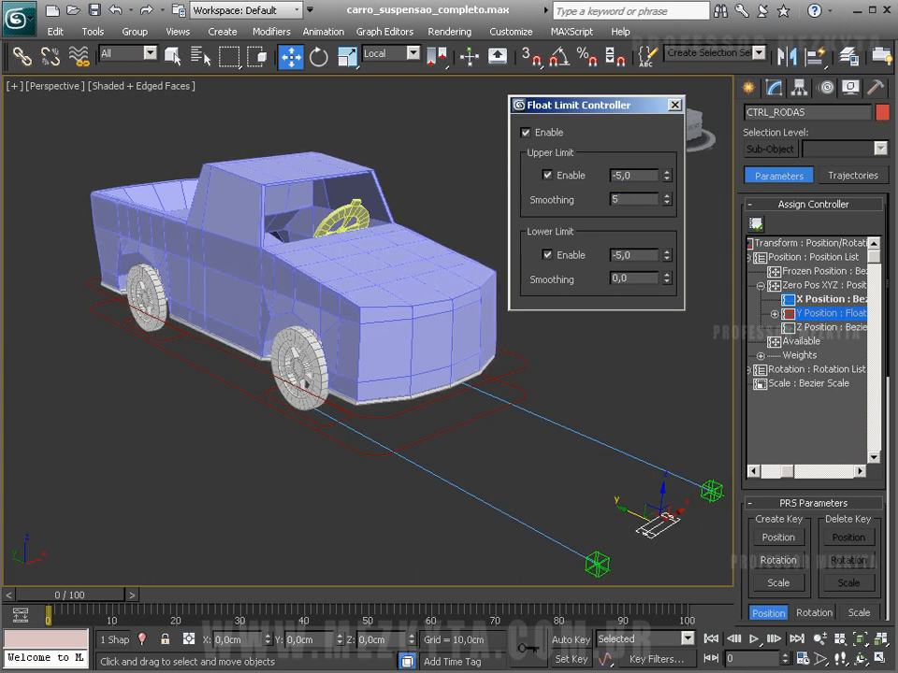
{"action": "key", "text": "Tab"}
{"action": "type", "text": "5"}
{"action": "key", "text": "Tab"}
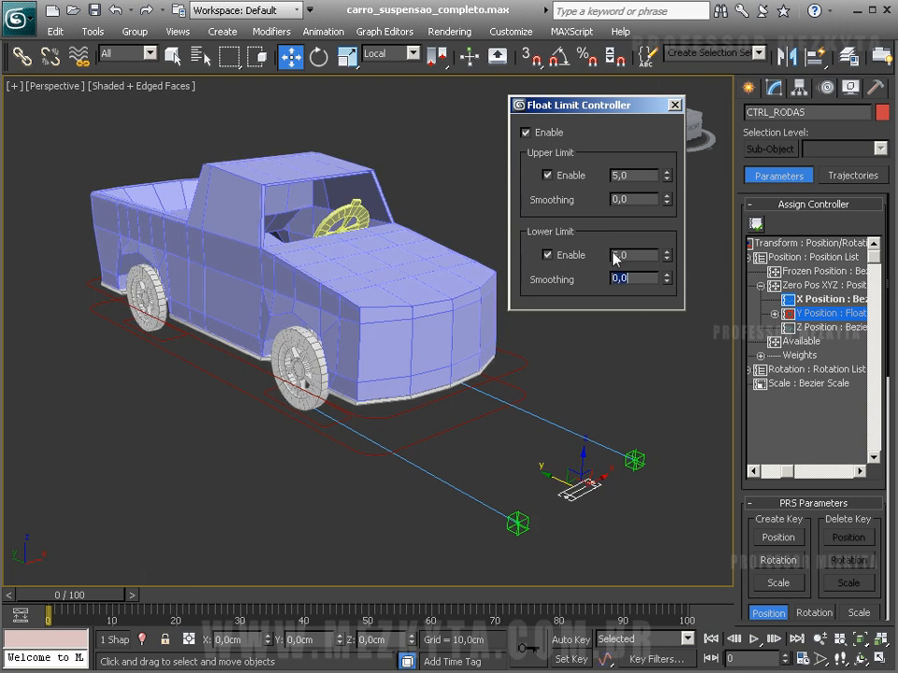
{"action": "type", "text": "-"}
Step: Move CTRL_RODAS back and forth along Y to test the range between the two limits
{"action": "left_click", "coordinate": [555, 483]}
{"action": "left_click_drag", "start_coordinate": [554, 487], "coordinate": [533, 476]}
{"action": "left_click", "coordinate": [607, 507]}
{"action": "mouse_move", "coordinate": [600, 495]}
{"action": "left_mouse_down"}
{"action": "mouse_move", "coordinate": [567, 479]}
{"action": "mouse_move", "coordinate": [651, 522]}
{"action": "mouse_move", "coordinate": [593, 473]}
{"action": "mouse_move", "coordinate": [669, 507]}
{"action": "mouse_move", "coordinate": [585, 477]}
{"action": "mouse_move", "coordinate": [651, 531]}
{"action": "mouse_move", "coordinate": [598, 491]}
{"action": "mouse_move", "coordinate": [615, 488]}
{"action": "left_mouse_up"}
Step: Lock CTRL_RODAS along Y by setting both the upper and lower limits to 0, and test the lock with a move
{"action": "left_click", "coordinate": [633, 175]}
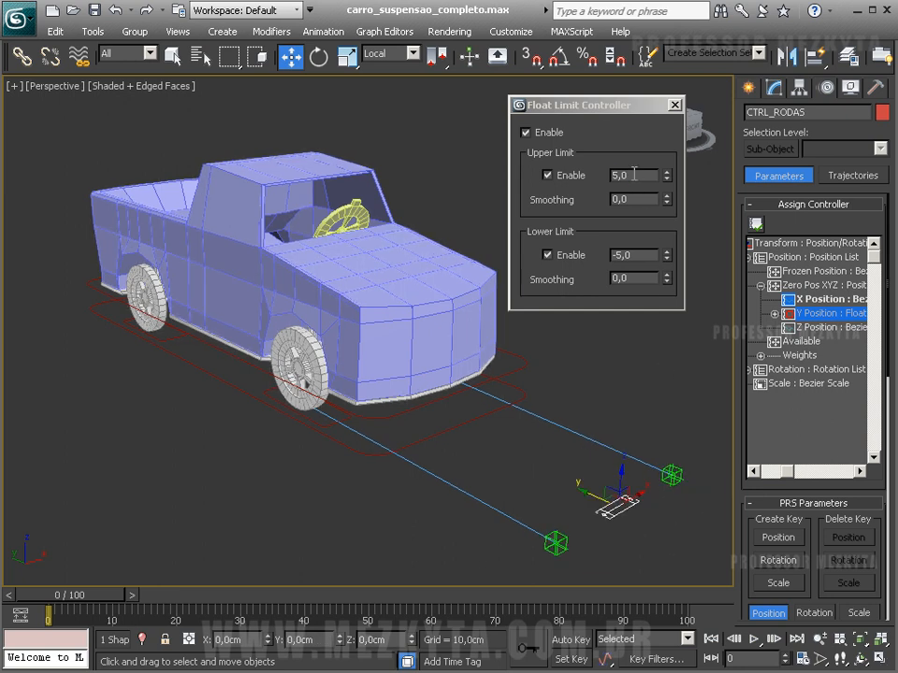
{"action": "type", "text": "0"}
{"action": "key", "text": "Tab"}
{"action": "key", "text": "Tab"}
{"action": "left_click_drag", "start_coordinate": [603, 504], "coordinate": [586, 498]}
Step: Move the limit settings away from the controller and examine the Limited Controller entry beneath the Y Position track
{"action": "left_click_drag", "start_coordinate": [572, 105], "coordinate": [81, 374]}
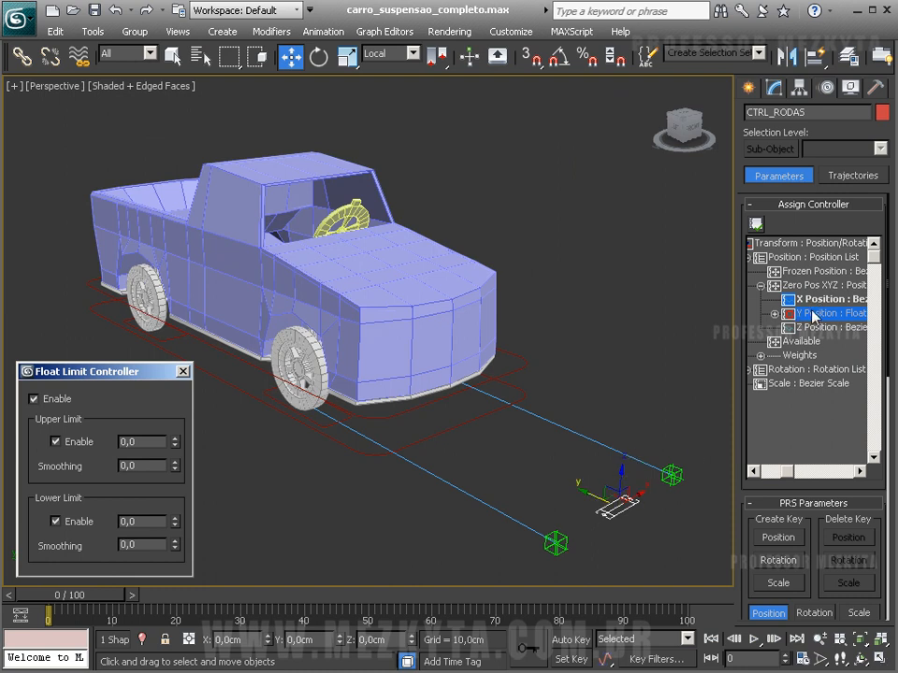
{"action": "left_click", "coordinate": [775, 313]}
{"action": "left_click", "coordinate": [833, 327]}
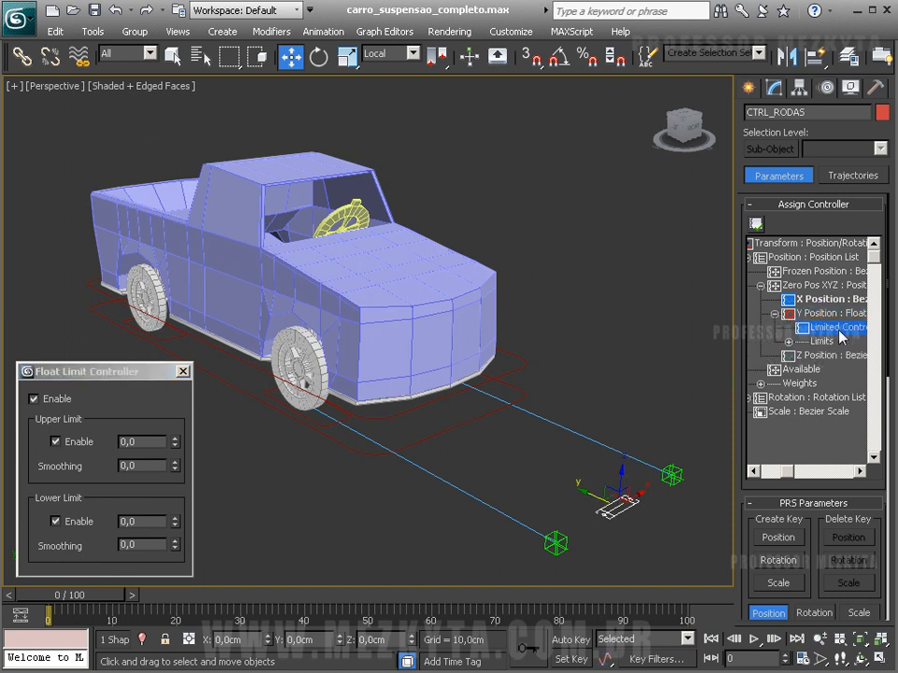
{"action": "mouse_move", "coordinate": [785, 471]}
{"action": "left_mouse_down"}
{"action": "mouse_move", "coordinate": [856, 481]}
{"action": "mouse_move", "coordinate": [842, 474]}
{"action": "mouse_move", "coordinate": [778, 480]}
{"action": "left_mouse_up"}
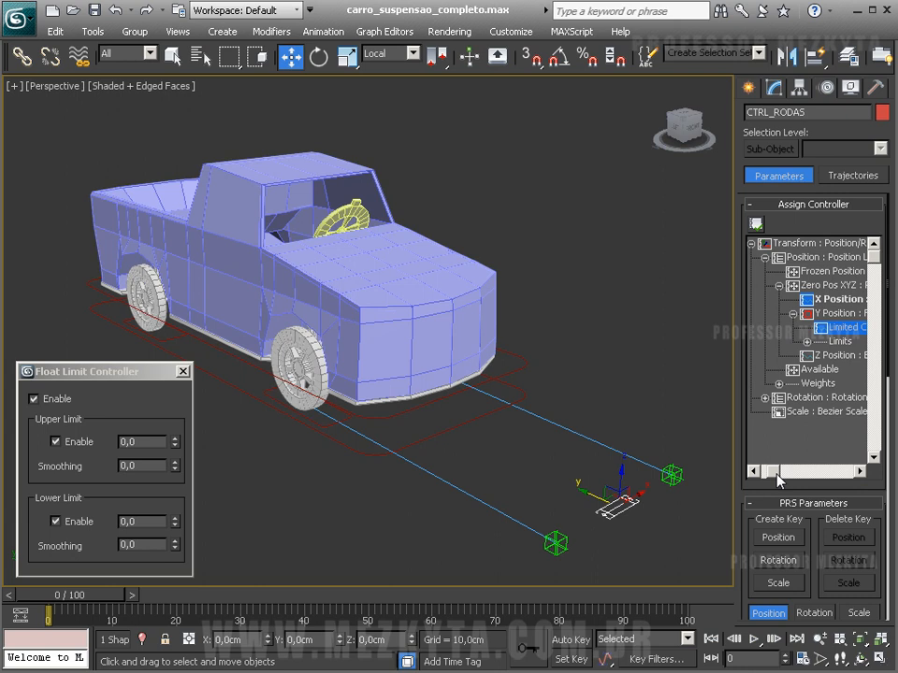
{"action": "left_click", "coordinate": [793, 315]}
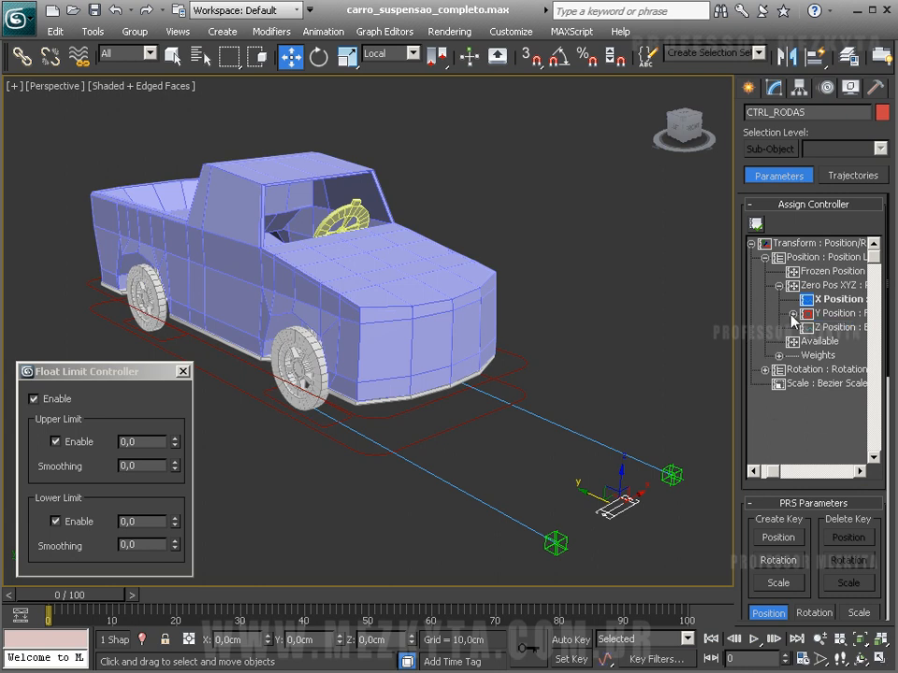
Step: Assign a Float Limit controller to the Z Position track of CTRL_RODAS
{"action": "left_click", "coordinate": [846, 328]}
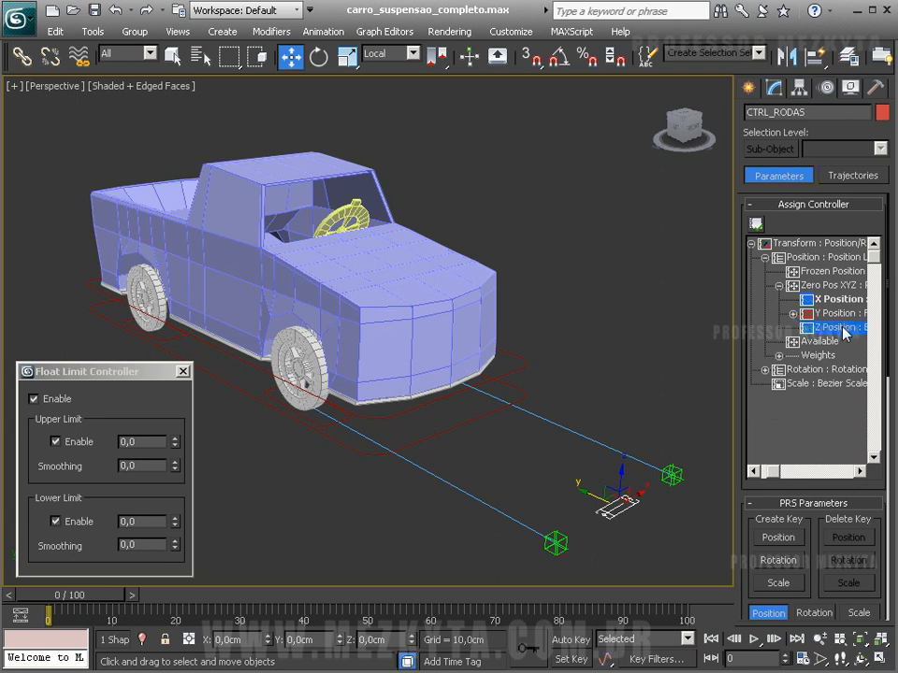
{"action": "left_click", "coordinate": [755, 225]}
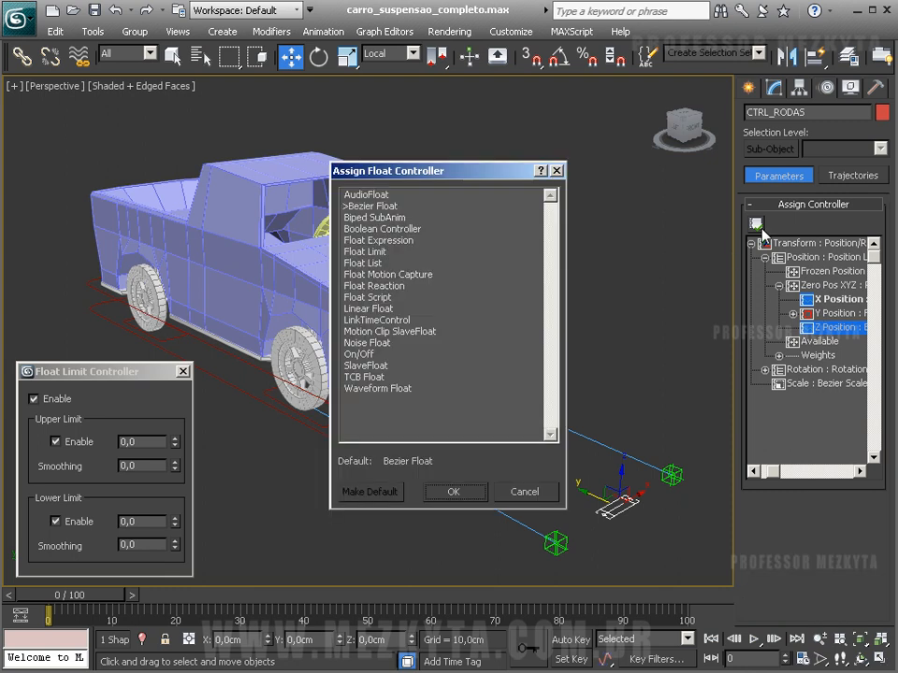
{"action": "left_click", "coordinate": [371, 253]}
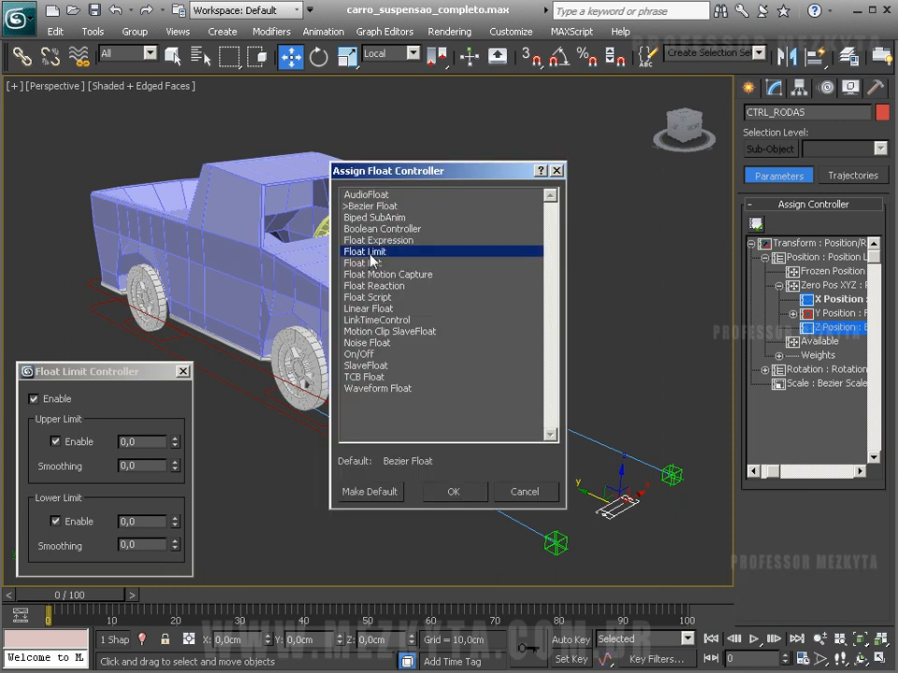
{"action": "left_click", "coordinate": [454, 492]}
Step: Set the Z Position's upper limit to 10 and lower limit to -10, and test the range by moving CTRL_RODAS
{"action": "left_click_drag", "start_coordinate": [767, 249], "coordinate": [419, 129]}
{"action": "double_click", "coordinate": [454, 176]}
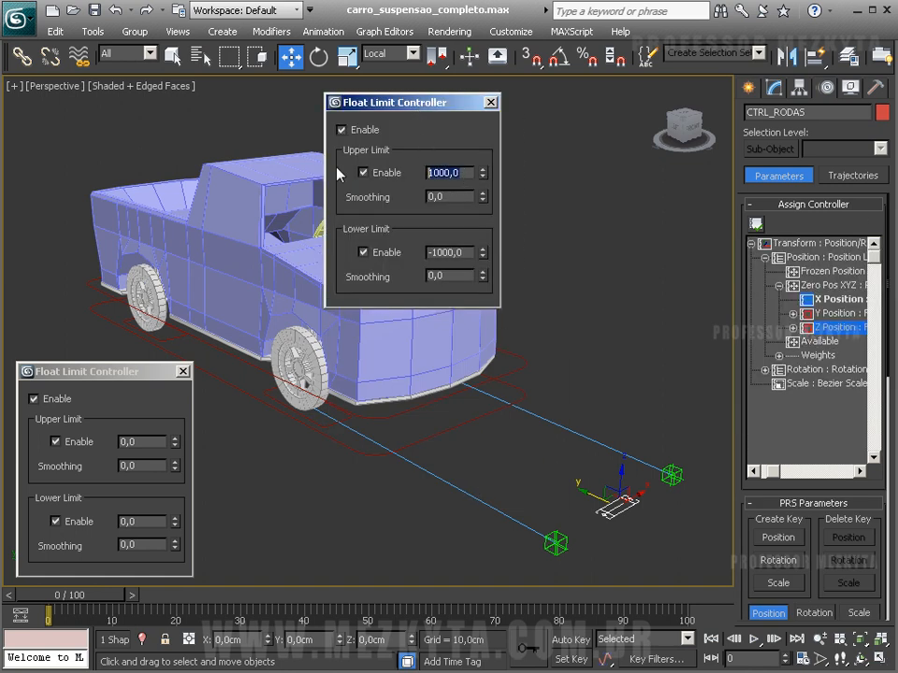
{"action": "type", "text": "10"}
{"action": "key", "text": "Tab"}
{"action": "type", "text": "-10"}
{"action": "key", "text": "Tab"}
{"action": "left_click_drag", "start_coordinate": [618, 479], "coordinate": [725, 578]}
{"action": "right_click", "coordinate": [725, 578]}
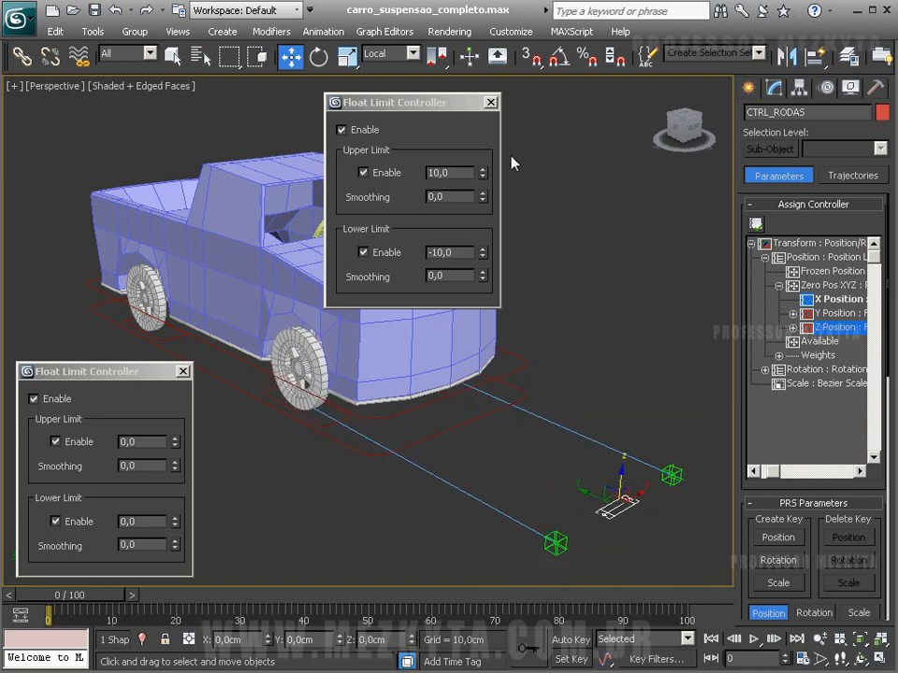
Step: Lock CTRL_RODAS along Z by setting both limits to 0, test the lock, and place the limit settings beside the Y Position's
{"action": "left_click_drag", "start_coordinate": [460, 172], "coordinate": [356, 160]}
{"action": "type", "text": "0"}
{"action": "key", "text": "Tab"}
{"action": "key", "text": "Tab"}
{"action": "type", "text": "0"}
{"action": "key", "text": "Tab"}
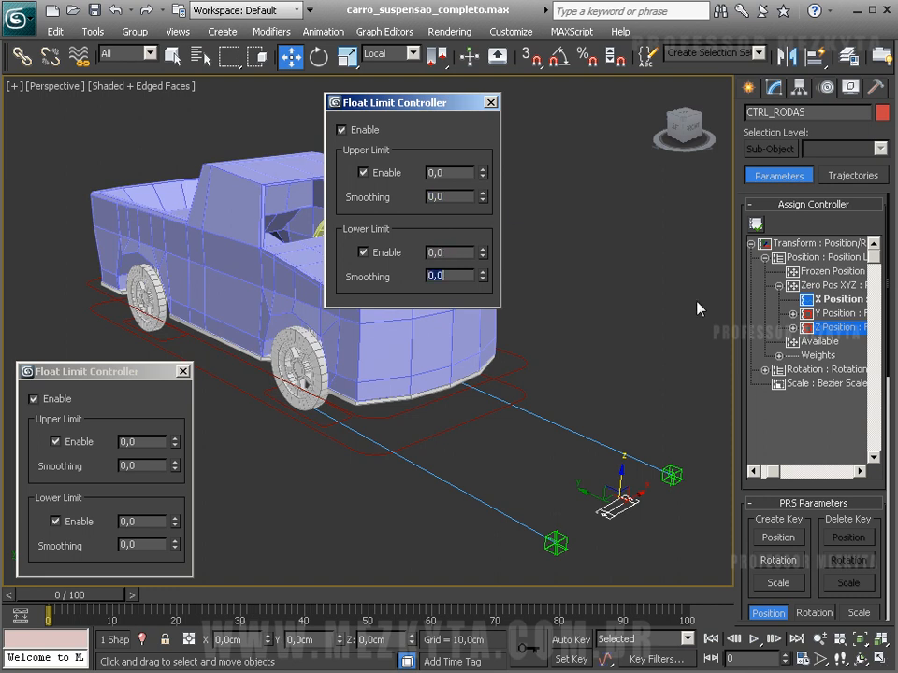
{"action": "left_click_drag", "start_coordinate": [622, 479], "coordinate": [622, 472]}
{"action": "left_click_drag", "start_coordinate": [456, 105], "coordinate": [332, 379]}
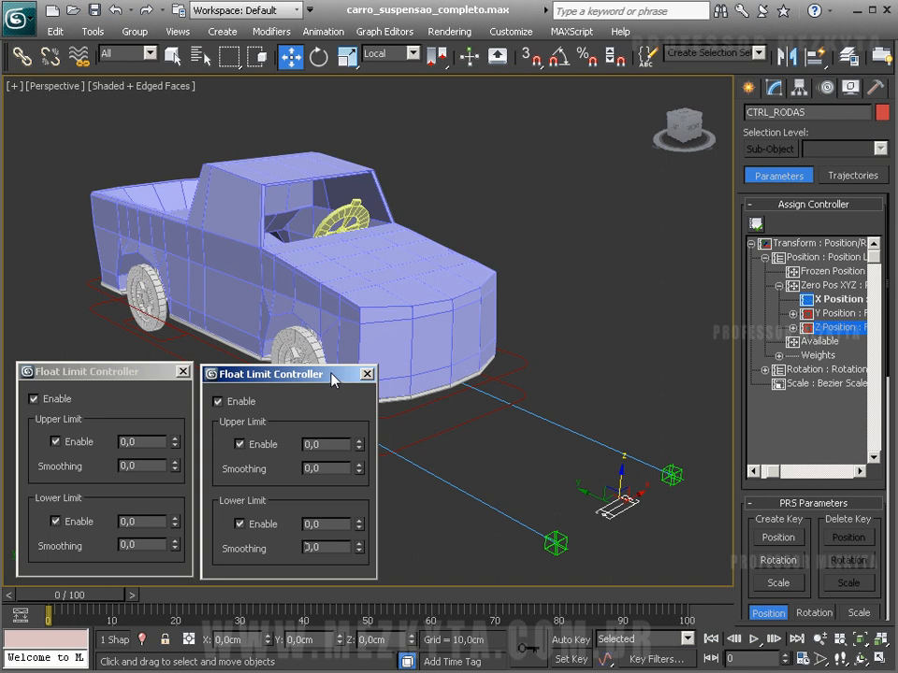
Step: Show the truck from the top in wireframe and use World coordinates to examine the absolute position of CTRL_RODAS
{"action": "key", "text": "t"}
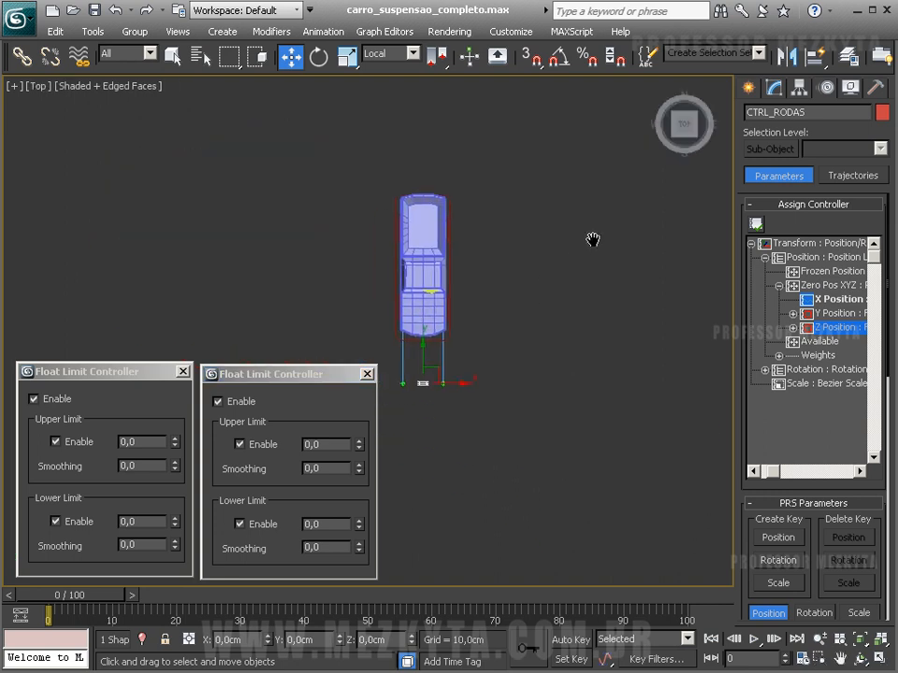
{"action": "key", "text": "F3"}
{"action": "scroll", "coordinate": [562, 271], "scroll_direction": "up", "scroll_amount": 5}
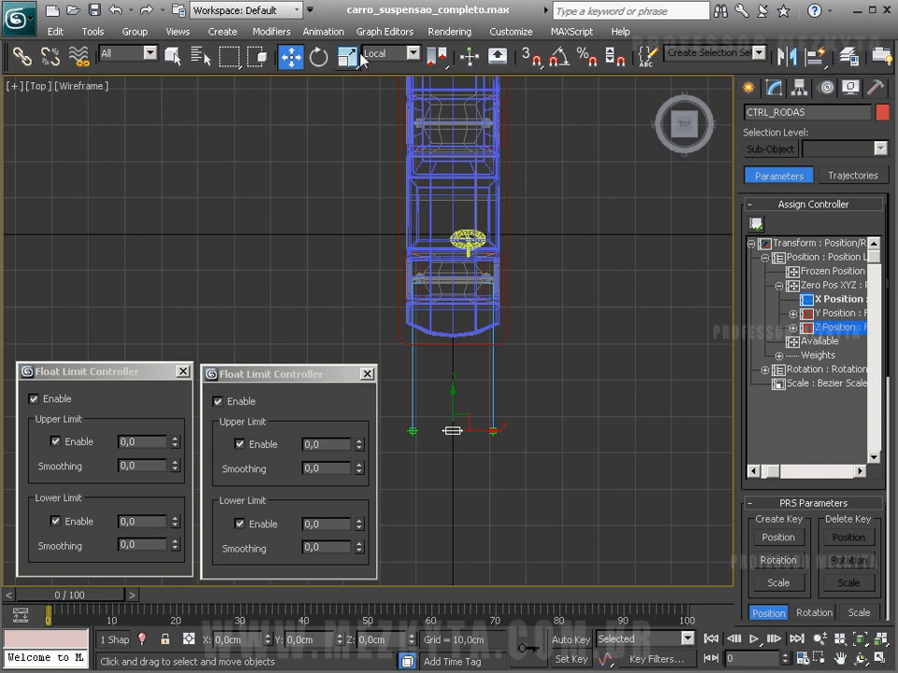
{"action": "left_click", "coordinate": [409, 53]}
{"action": "left_click", "coordinate": [374, 92]}
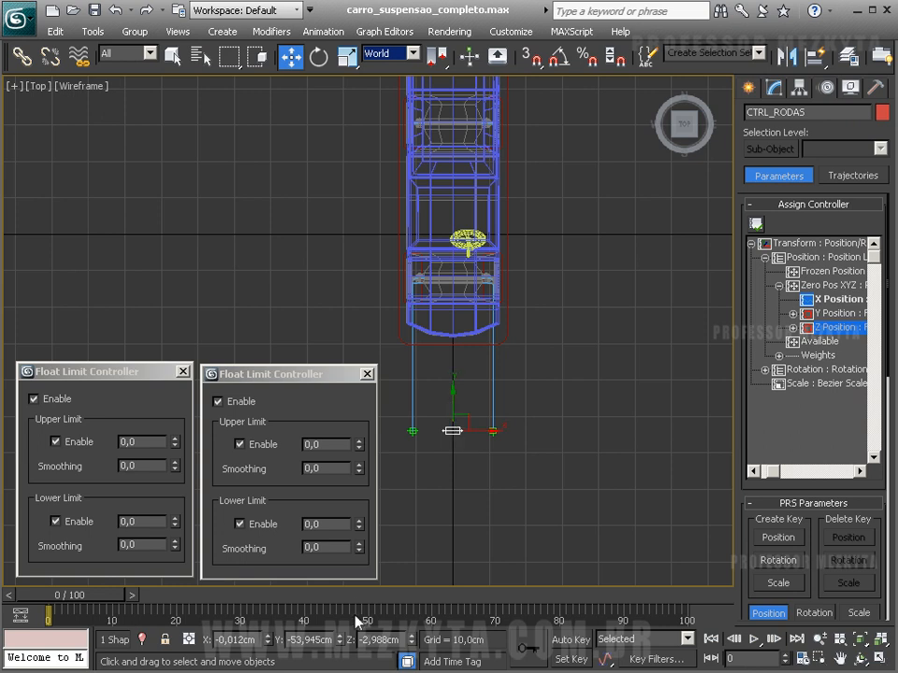
{"action": "left_click_drag", "start_coordinate": [292, 642], "coordinate": [345, 642]}
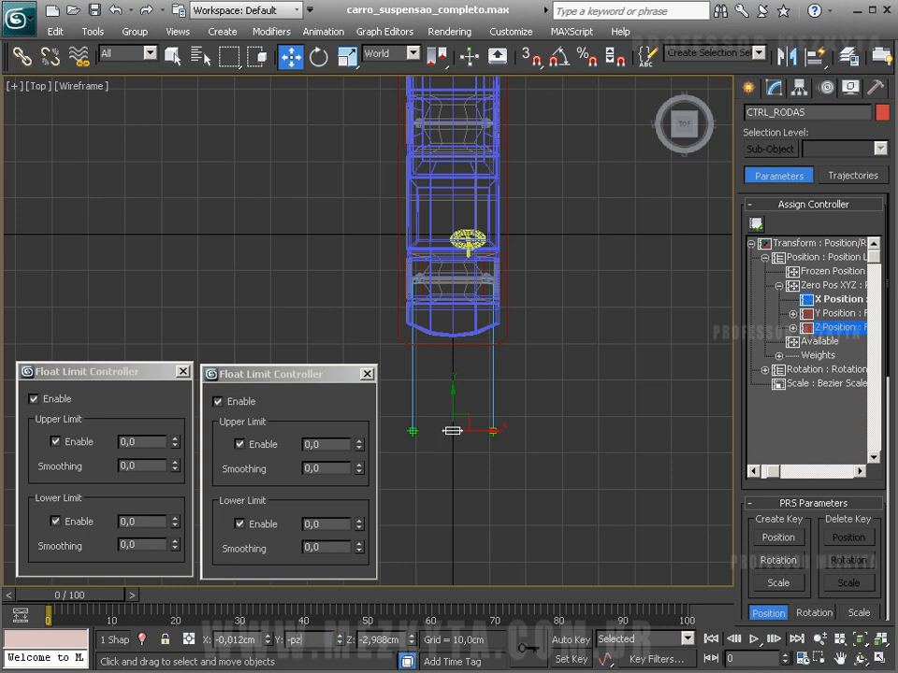
Step: Orbit around the rig, deselect CTRL_RODAS, and review the Freeze Transform commands without applying one
{"action": "middle_click_drag", "start_coordinate": [634, 357], "coordinate": [677, 256], "text": "alt"}
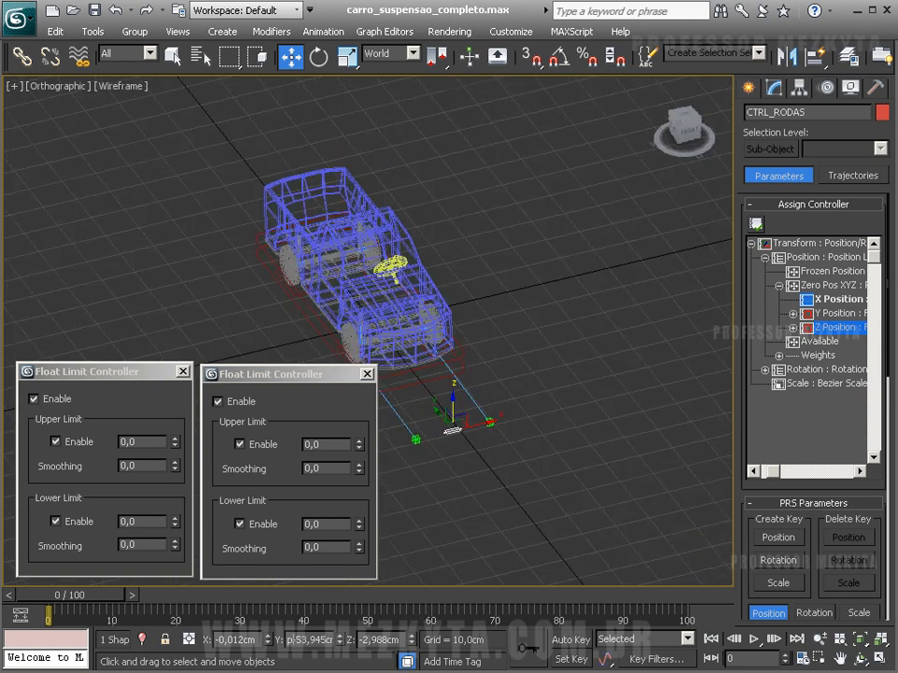
{"action": "left_click", "coordinate": [633, 364]}
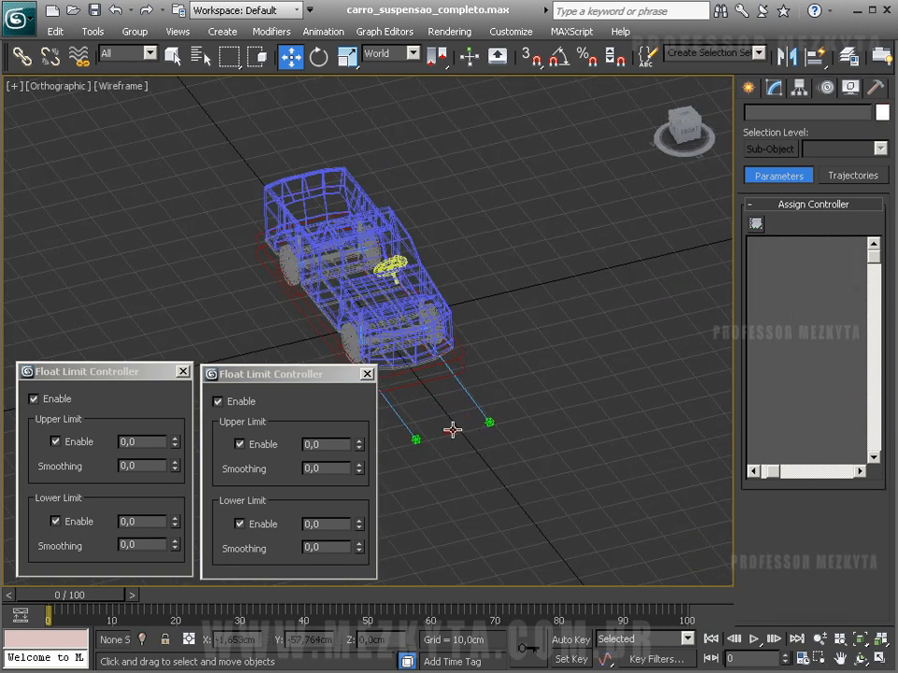
{"action": "right_click", "coordinate": [446, 425], "text": "alt"}
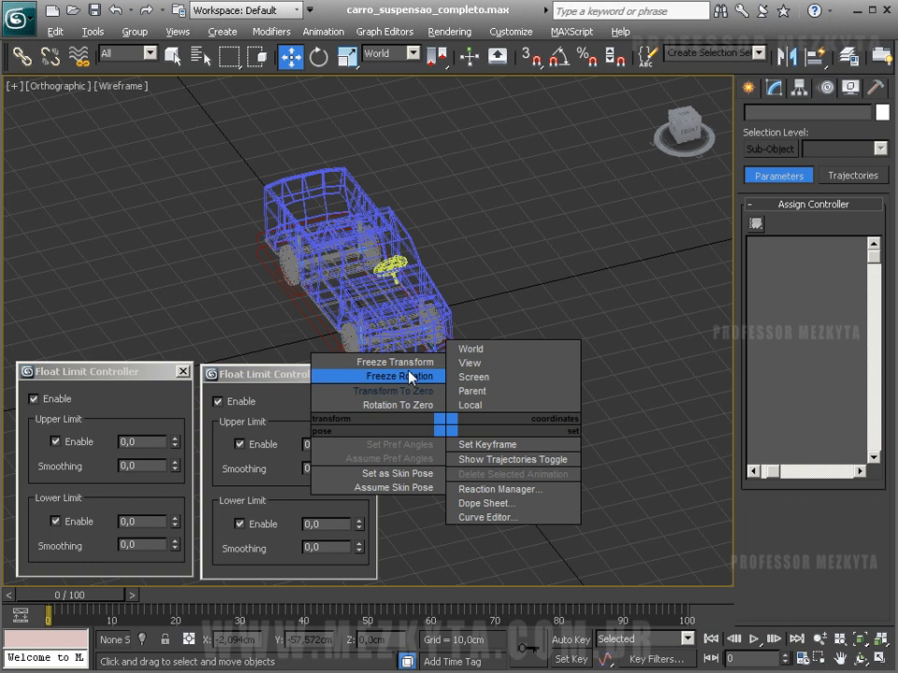
{"action": "left_click", "coordinate": [534, 251]}
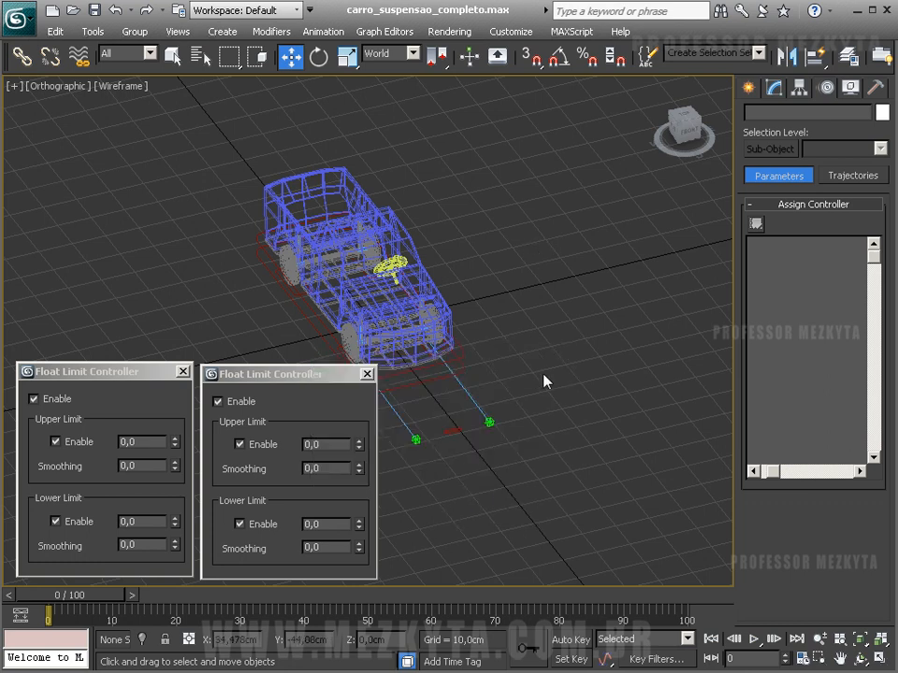
Step: Return to a shaded perspective view framing the truck and its wheel controller
{"action": "left_click_drag", "start_coordinate": [514, 556], "coordinate": [442, 429]}
{"action": "key", "text": "p"}
{"action": "scroll", "coordinate": [495, 480], "scroll_direction": "up", "scroll_amount": 4}
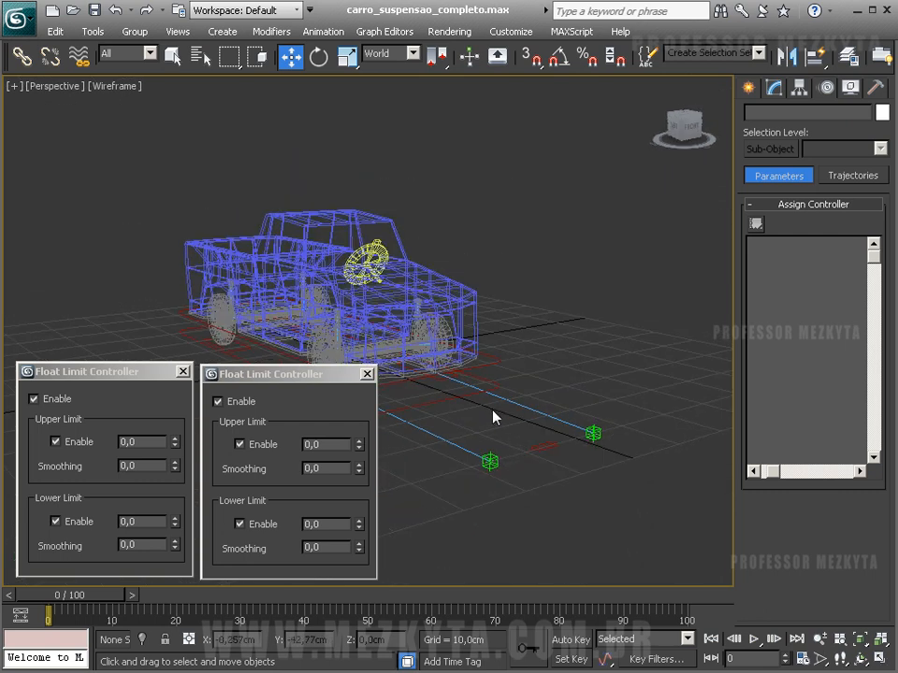
{"action": "key", "text": "F3"}
{"action": "middle_click_drag", "start_coordinate": [493, 417], "coordinate": [485, 379], "text": "alt"}
{"action": "middle_click_drag", "start_coordinate": [495, 471], "coordinate": [523, 422]}
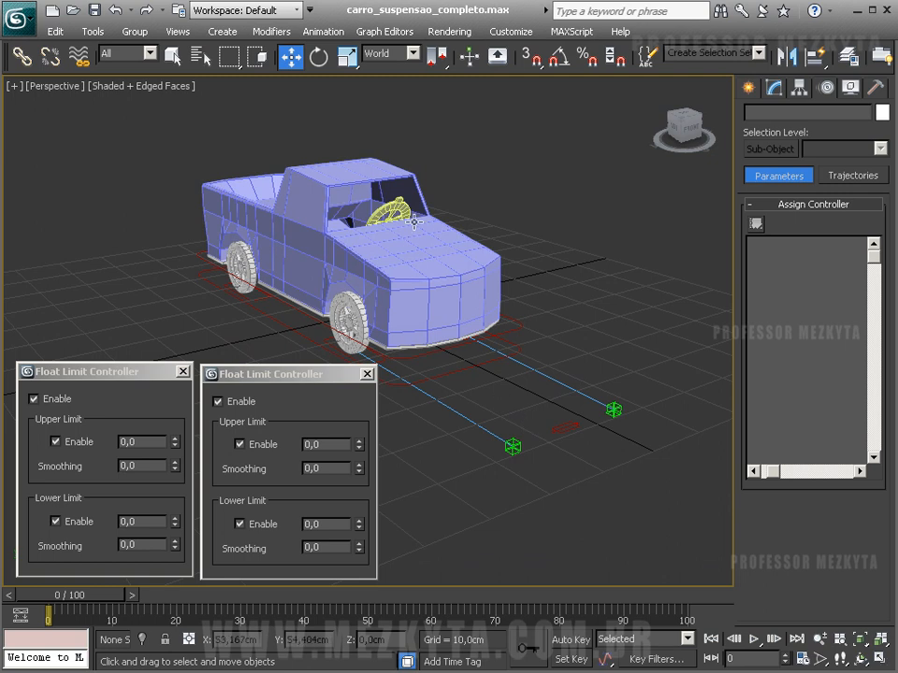
Step: Select CTRL_RODAS, test moving it along X, and close both Float Limit Controller windows
{"action": "left_click", "coordinate": [568, 428]}
{"action": "left_click_drag", "start_coordinate": [570, 428], "coordinate": [594, 406]}
{"action": "left_click", "coordinate": [366, 373]}
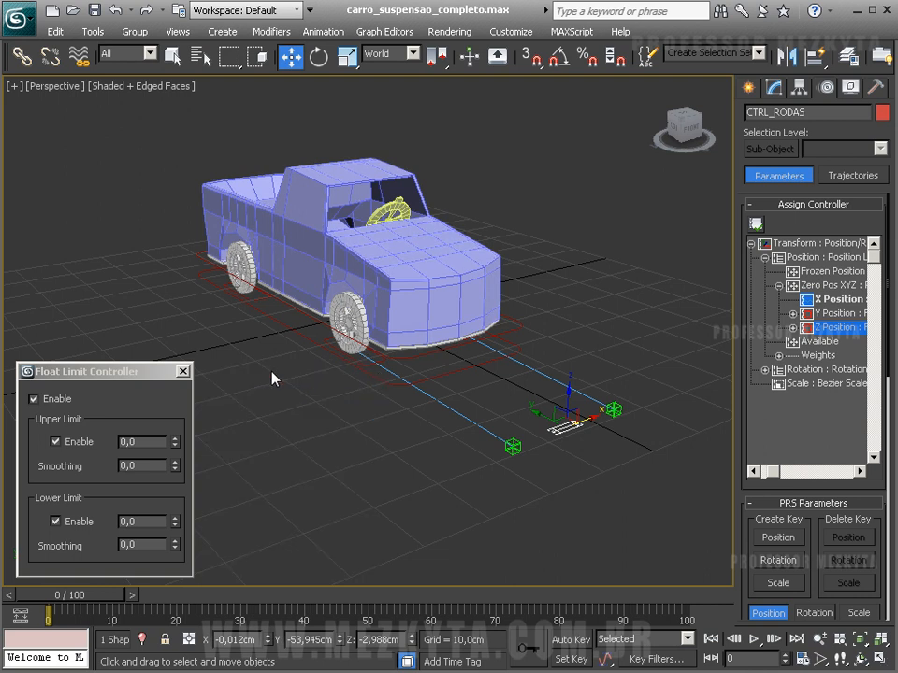
{"action": "left_click", "coordinate": [182, 371]}
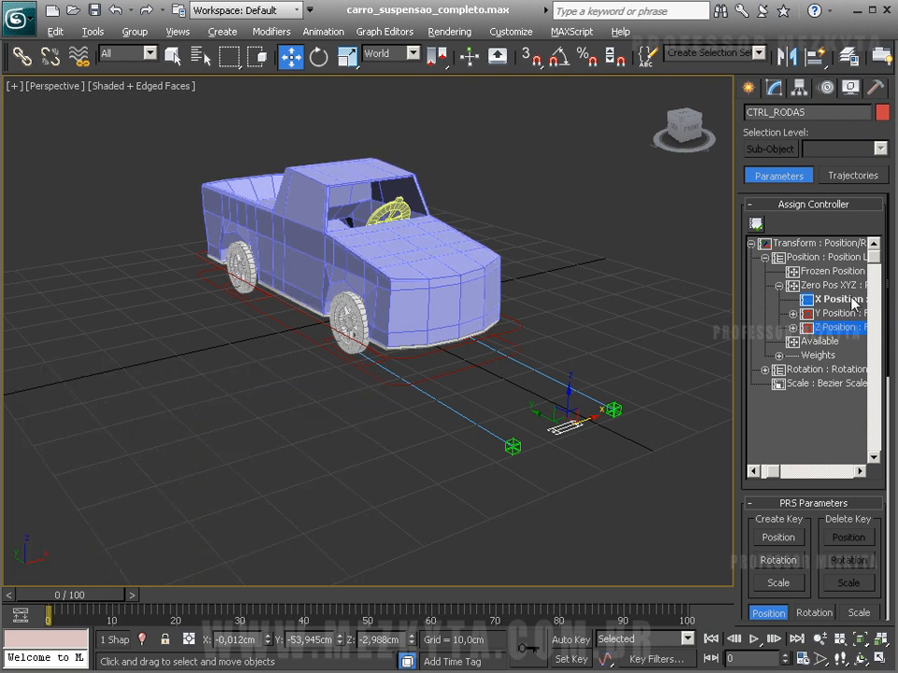
Step: Deselect everything, open the Parameter Wiring dialog, and move it clear of the truck
{"action": "key", "text": "alt+space"}
{"action": "key", "text": "Down"}
{"action": "key", "text": "Down"}
{"action": "left_click", "coordinate": [168, 301]}
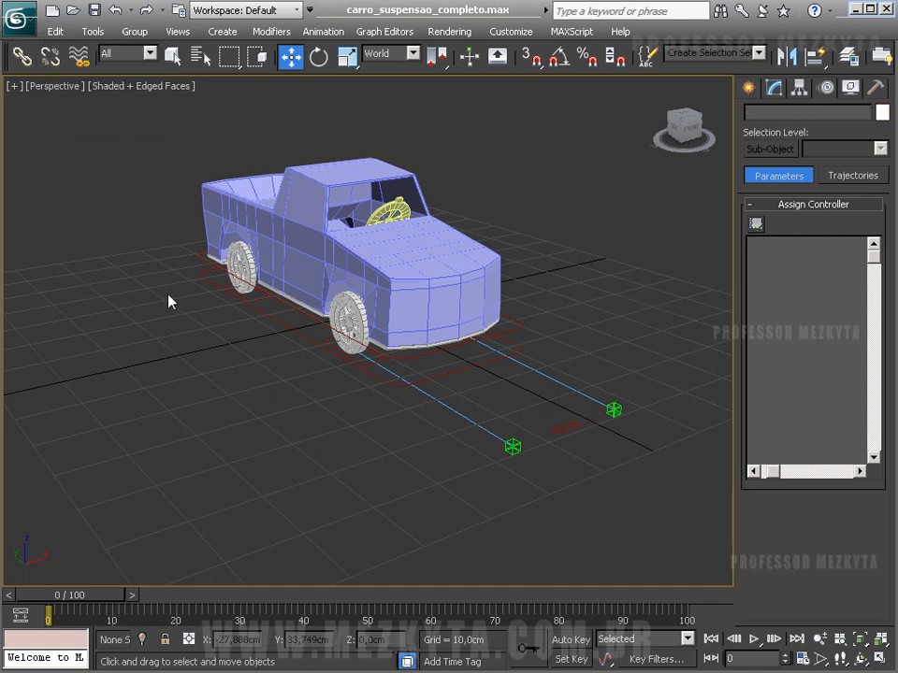
{"action": "key", "text": "alt+5"}
{"action": "left_click", "coordinate": [322, 33]}
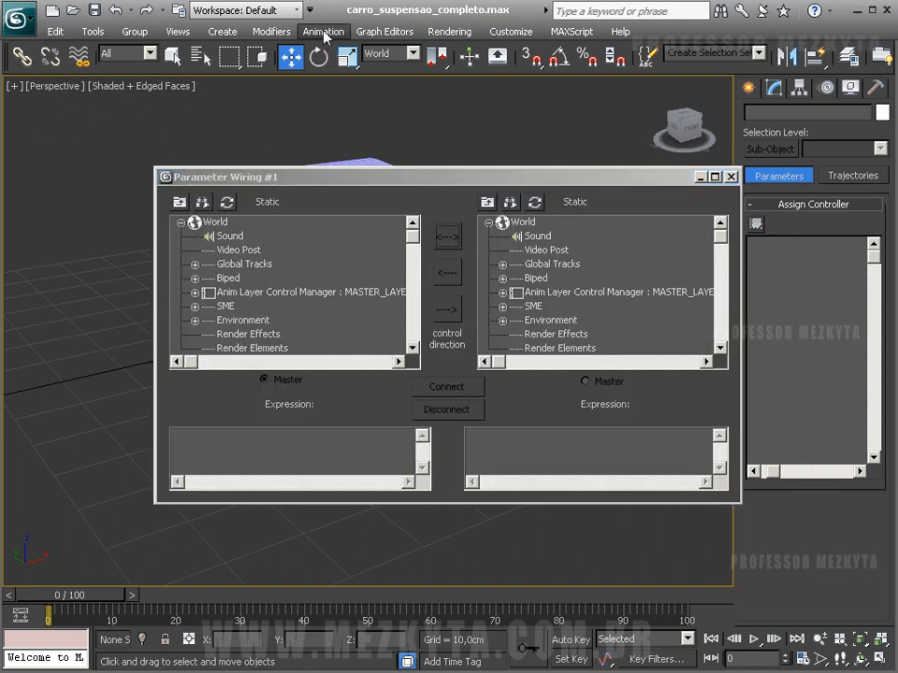
{"action": "left_click", "coordinate": [323, 32]}
{"action": "mouse_move", "coordinate": [411, 267]}
{"action": "left_click_drag", "start_coordinate": [522, 178], "coordinate": [377, 337]}
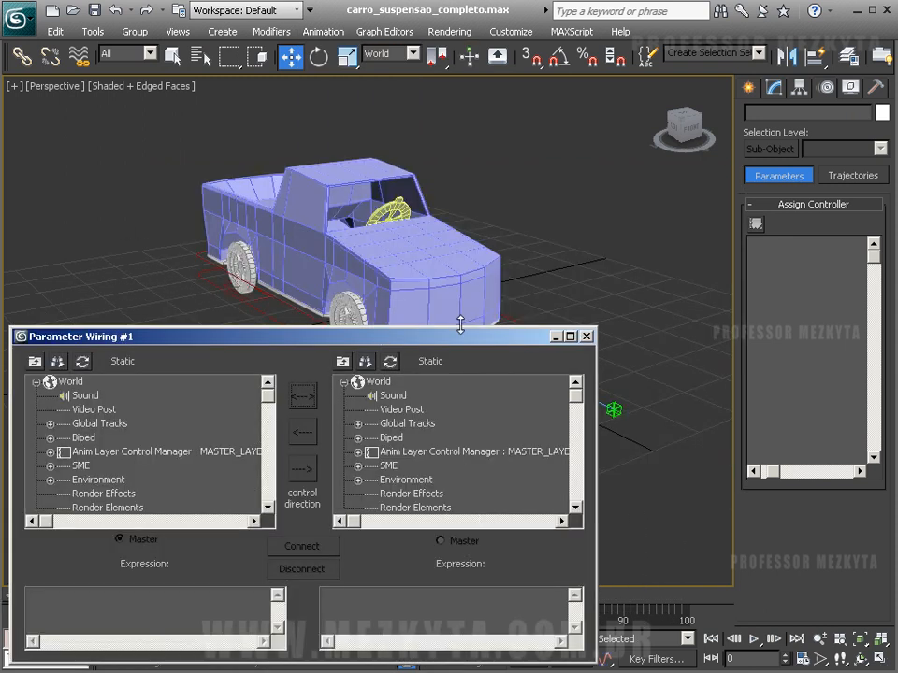
Step: Select the steering wheel Direcao and show it in the second tree of the Parameter Wiring dialog
{"action": "middle_click_drag", "start_coordinate": [479, 226], "coordinate": [611, 289], "text": "alt"}
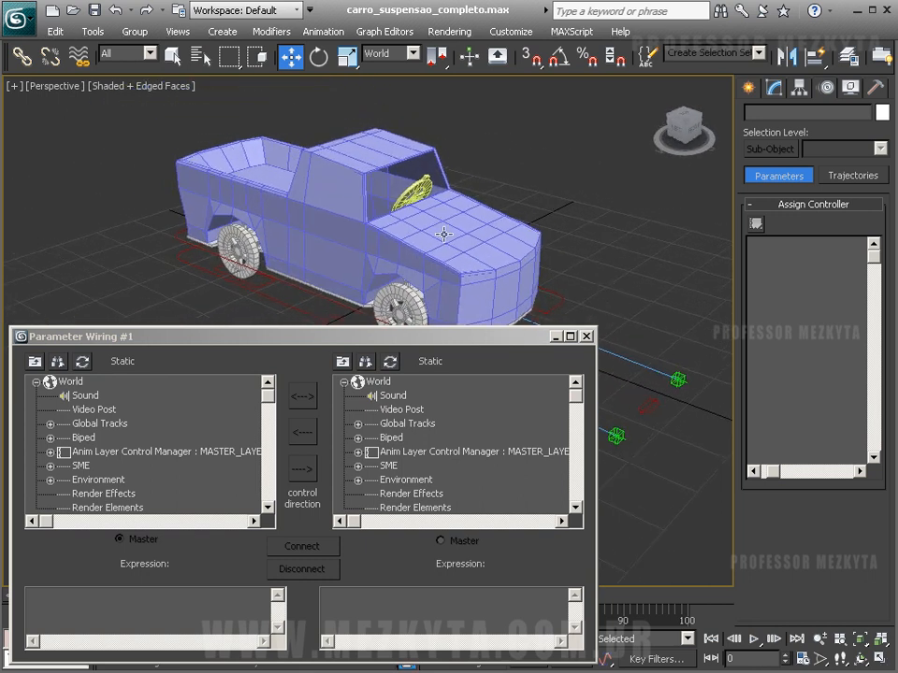
{"action": "key", "text": "q"}
{"action": "left_click", "coordinate": [384, 199]}
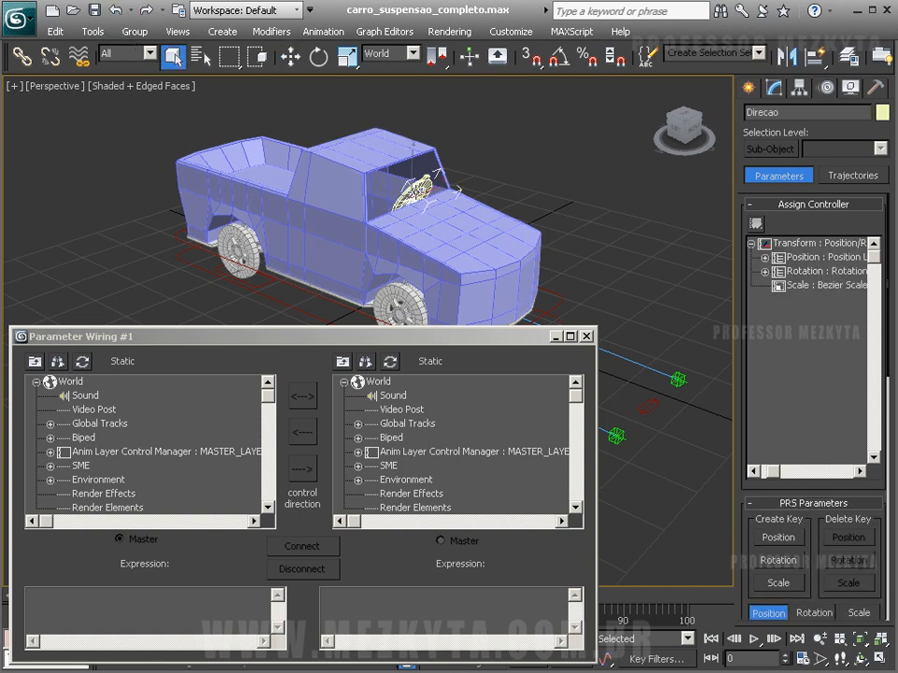
{"action": "left_click", "coordinate": [390, 363]}
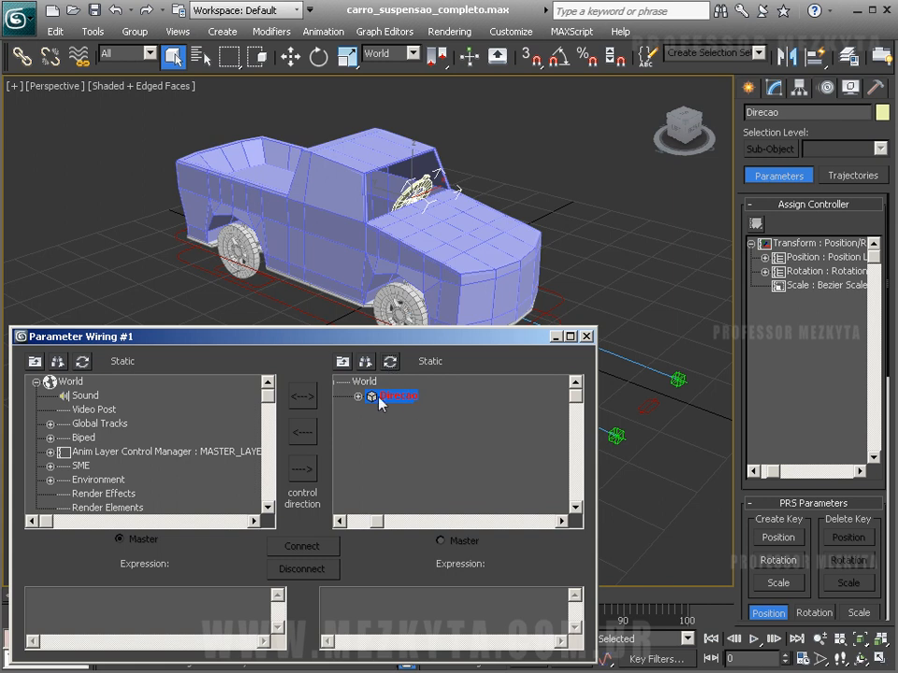
Step: Expand Direcao's Rotation List down to Zero Euler XYZ, select its Z Rotation track, and expand the Float List
{"action": "left_click", "coordinate": [358, 397]}
{"action": "left_click", "coordinate": [372, 410]}
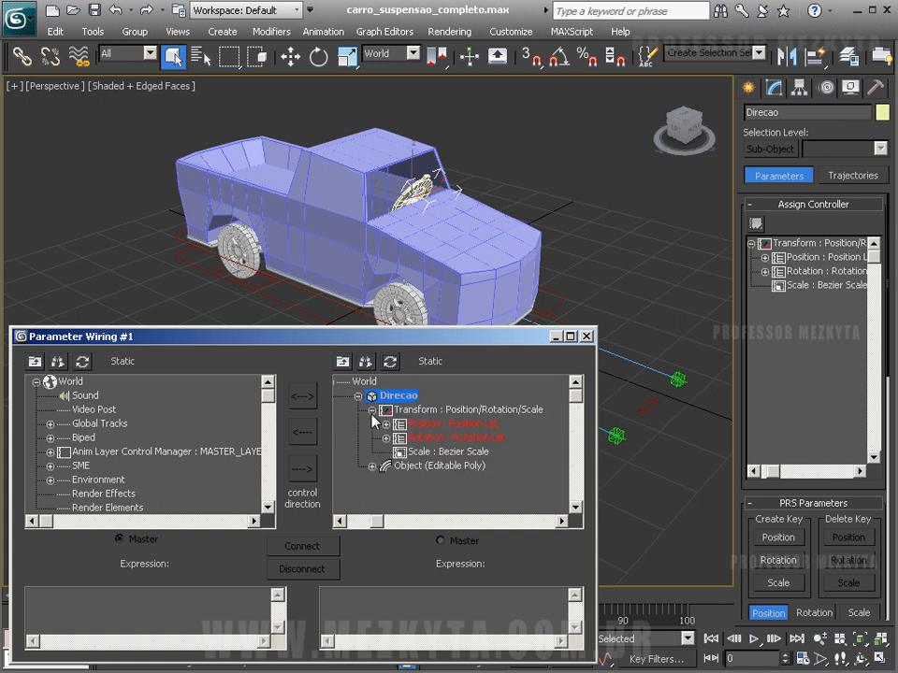
{"action": "left_click", "coordinate": [386, 438]}
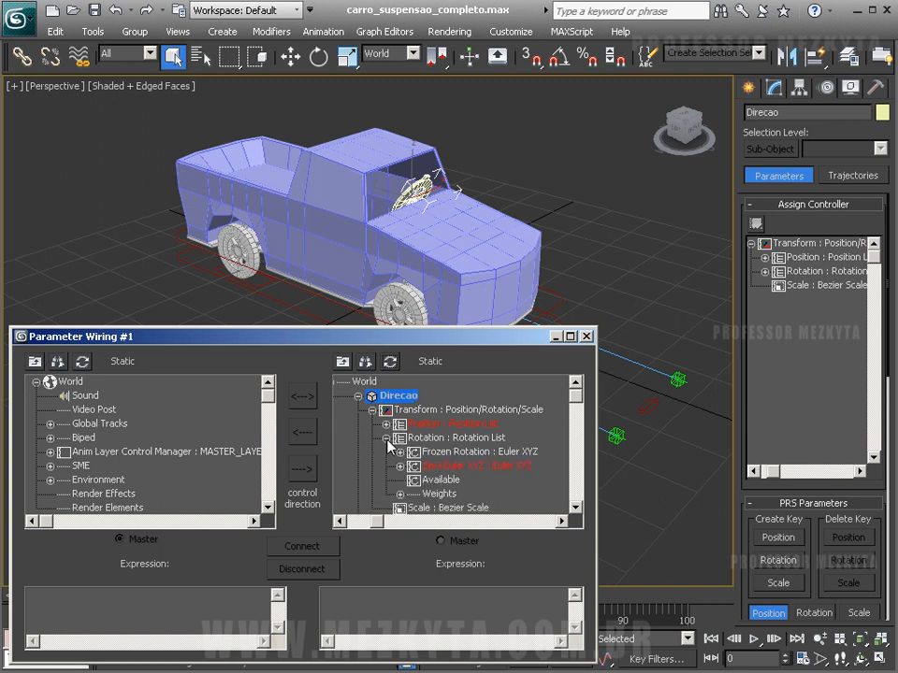
{"action": "left_click", "coordinate": [402, 427]}
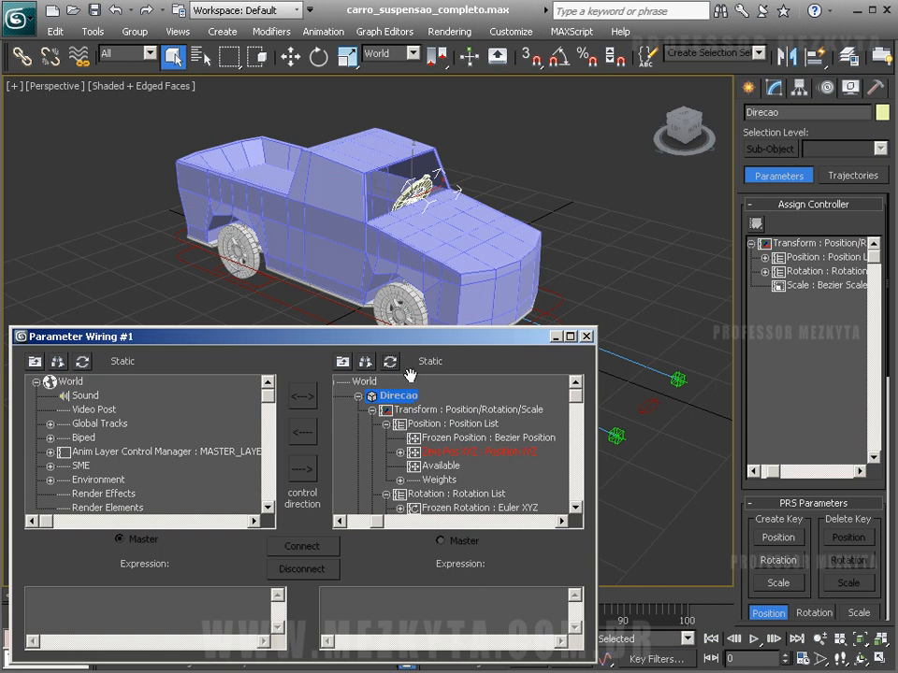
{"action": "left_click", "coordinate": [385, 424]}
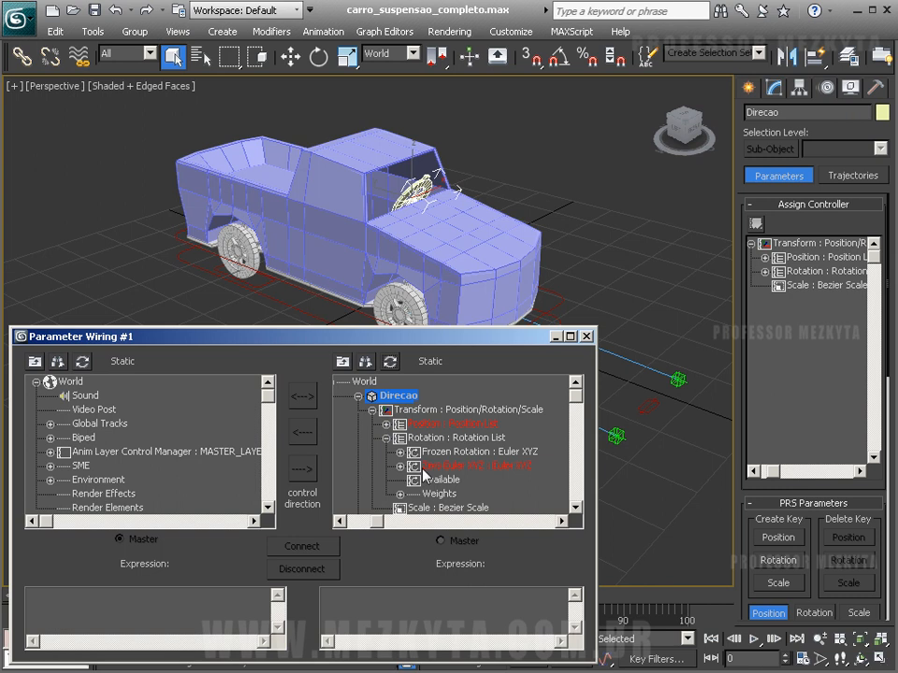
{"action": "left_click", "coordinate": [400, 466]}
{"action": "scroll", "coordinate": [393, 439], "scroll_direction": "down", "scroll_amount": 1}
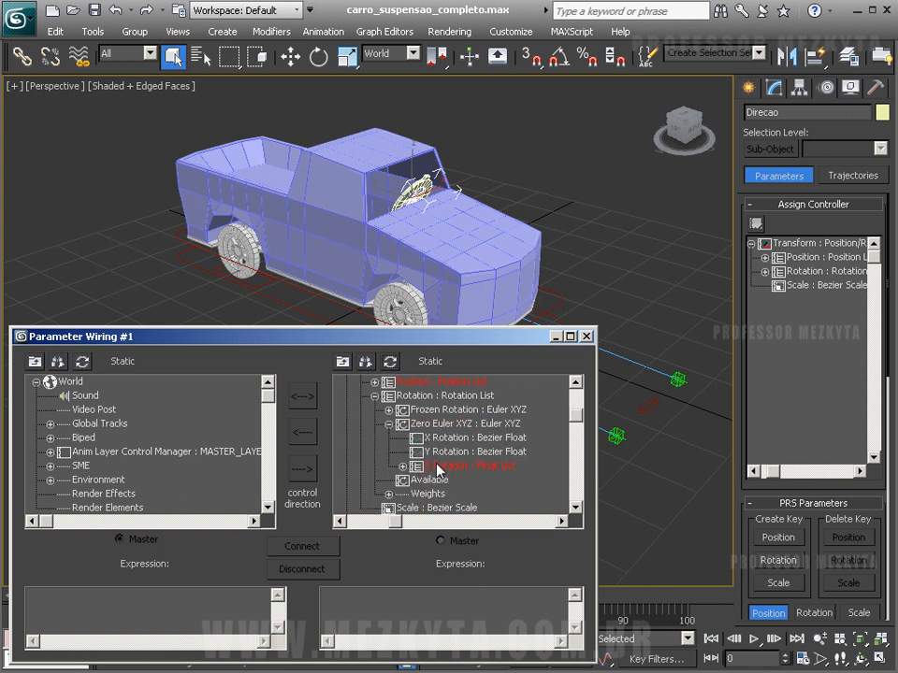
{"action": "left_click", "coordinate": [460, 466]}
{"action": "left_click", "coordinate": [402, 466]}
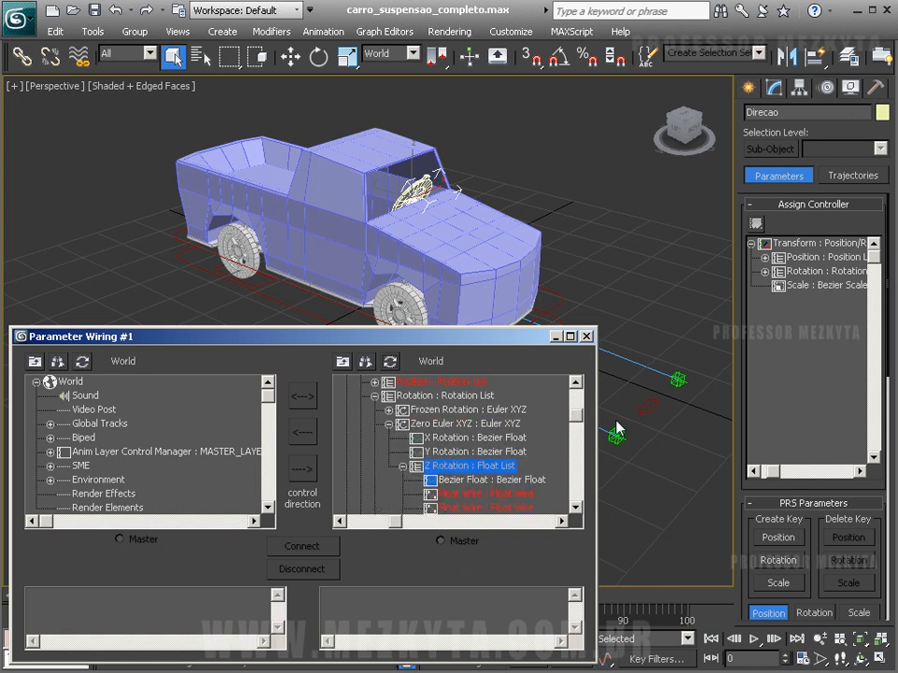
Step: Select CTRL_RODAS, show it in the first wiring tree, and select its X Position track under Zero Pos XYZ
{"action": "left_click", "coordinate": [645, 407]}
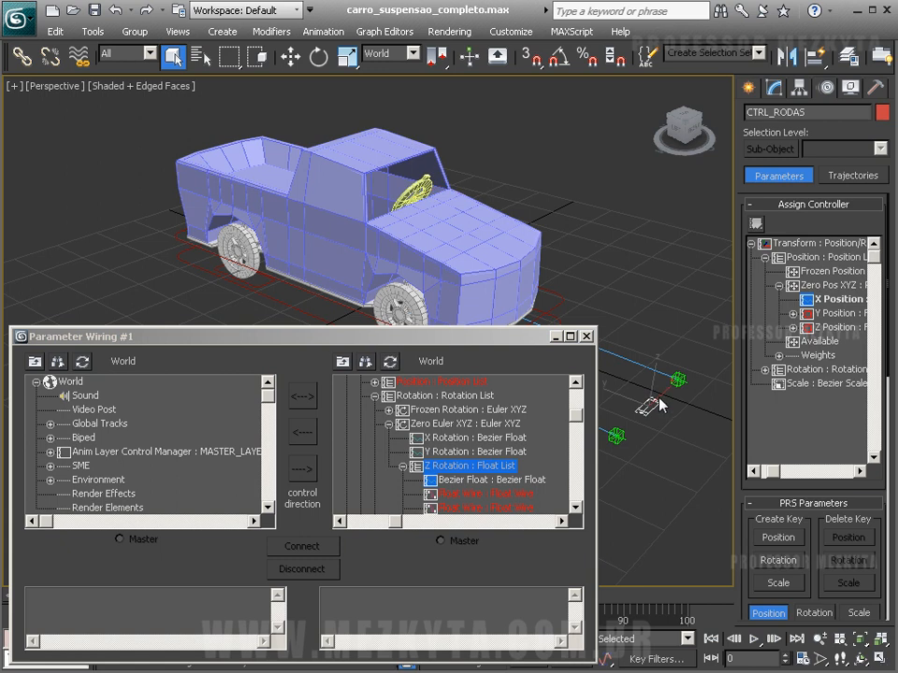
{"action": "left_click", "coordinate": [84, 363]}
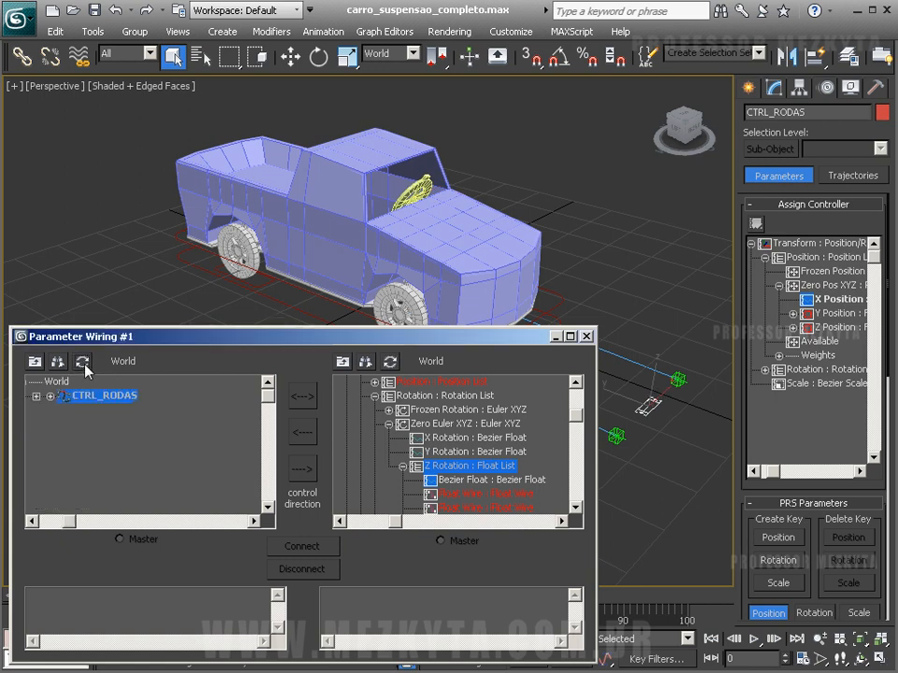
{"action": "left_click", "coordinate": [51, 396]}
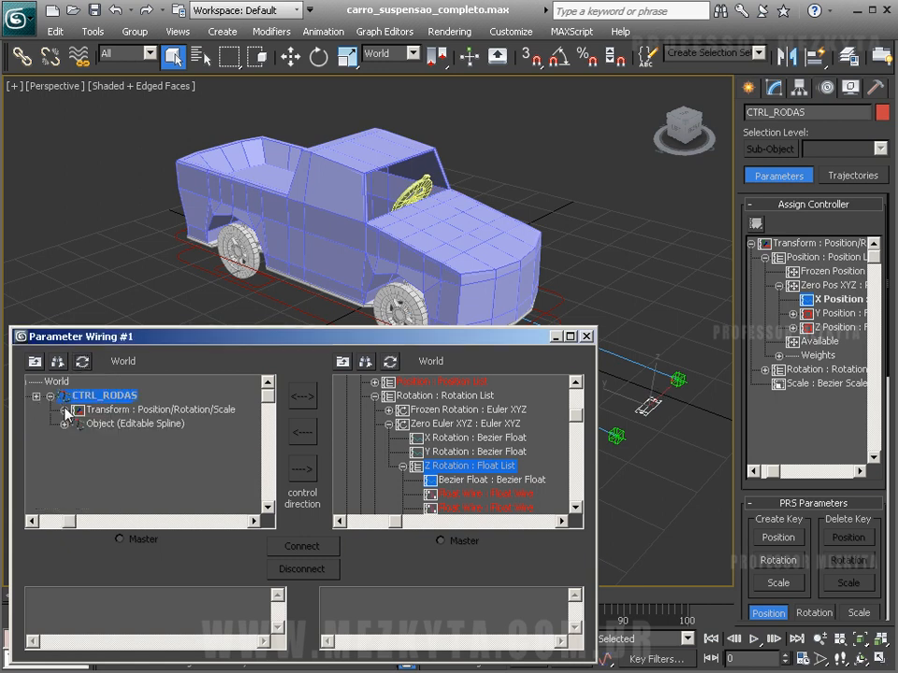
{"action": "left_click", "coordinate": [63, 410]}
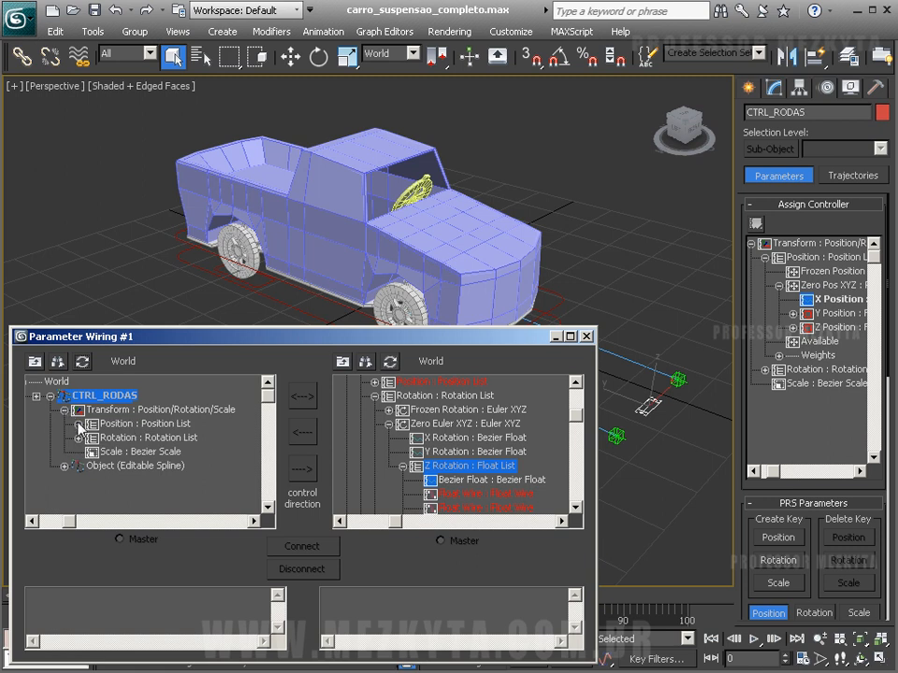
{"action": "left_click", "coordinate": [78, 424]}
{"action": "left_click", "coordinate": [92, 452]}
{"action": "mouse_move", "coordinate": [71, 484]}
{"action": "left_mouse_down"}
{"action": "mouse_move", "coordinate": [61, 443]}
{"action": "mouse_move", "coordinate": [58, 473]}
{"action": "left_mouse_up"}
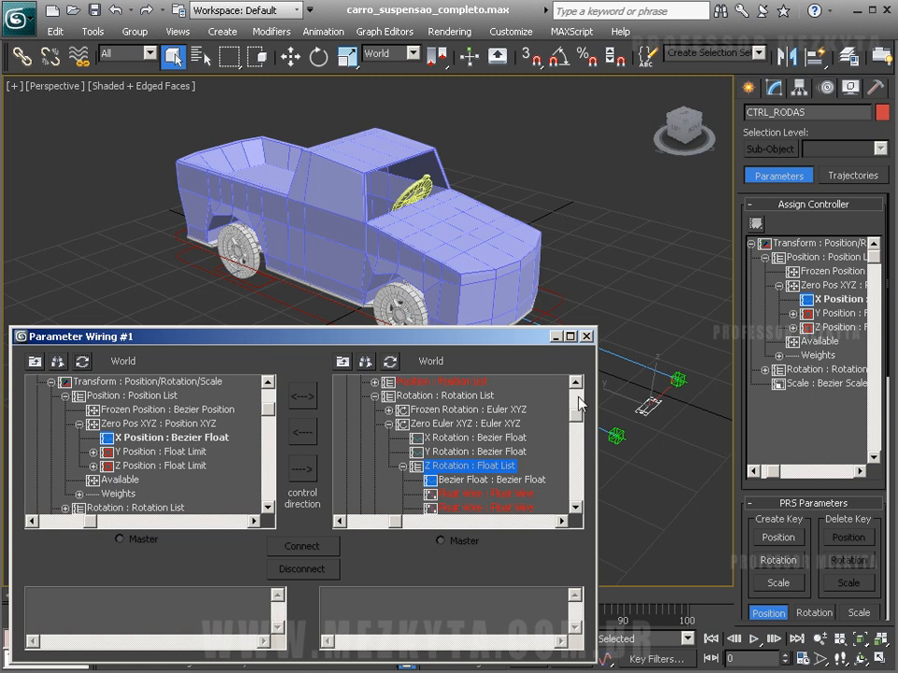
{"action": "left_click", "coordinate": [114, 437]}
Step: Examine the expressions of Direcao's two Float Wire tracks and the Custom Attributes of CTRL_TODO_CARRO
{"action": "left_click", "coordinate": [509, 493]}
{"action": "left_click", "coordinate": [504, 508]}
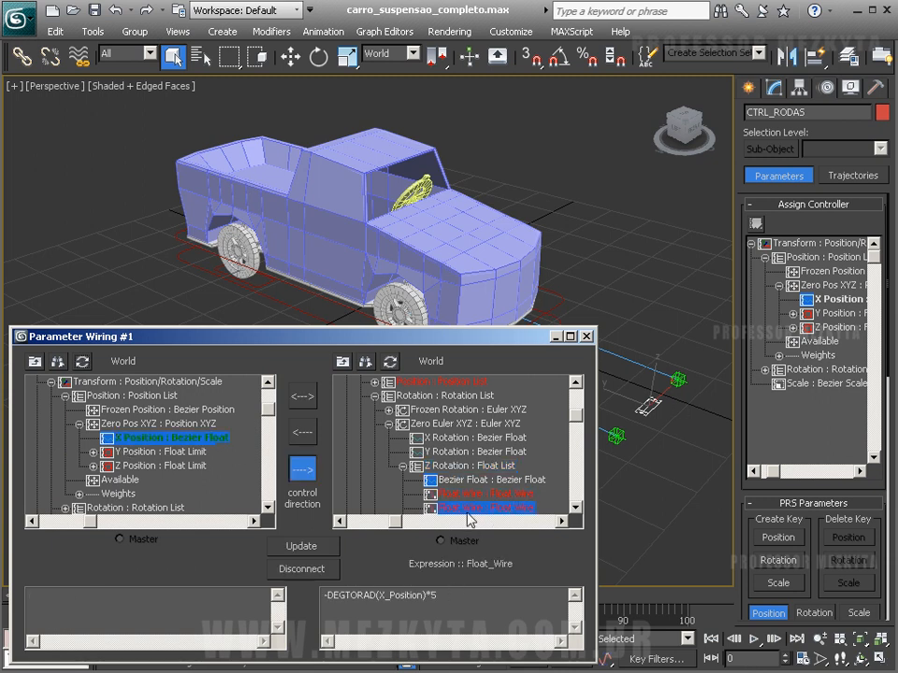
{"action": "left_click", "coordinate": [473, 496]}
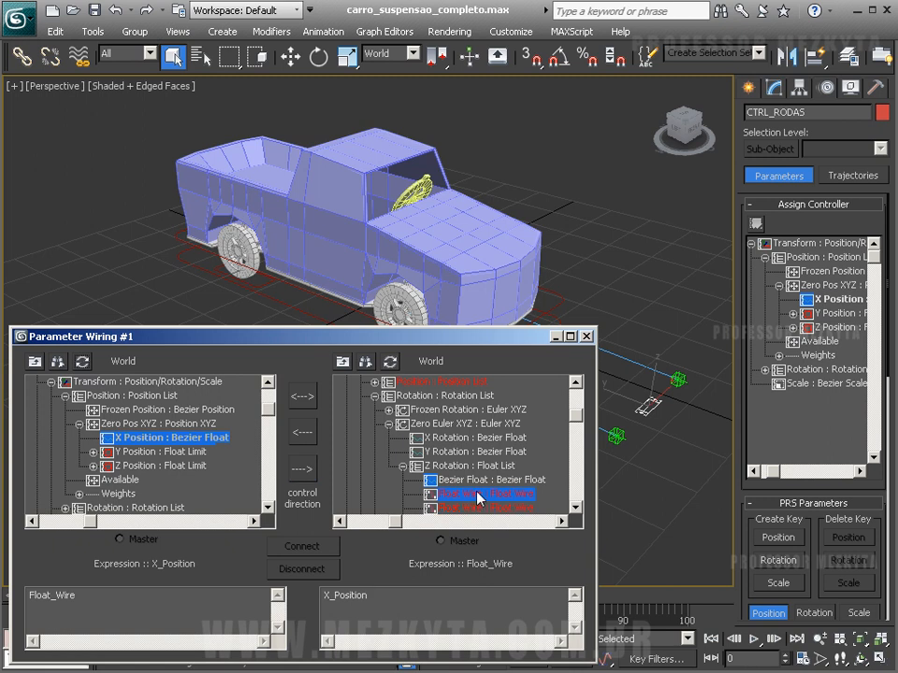
{"action": "left_click", "coordinate": [558, 317]}
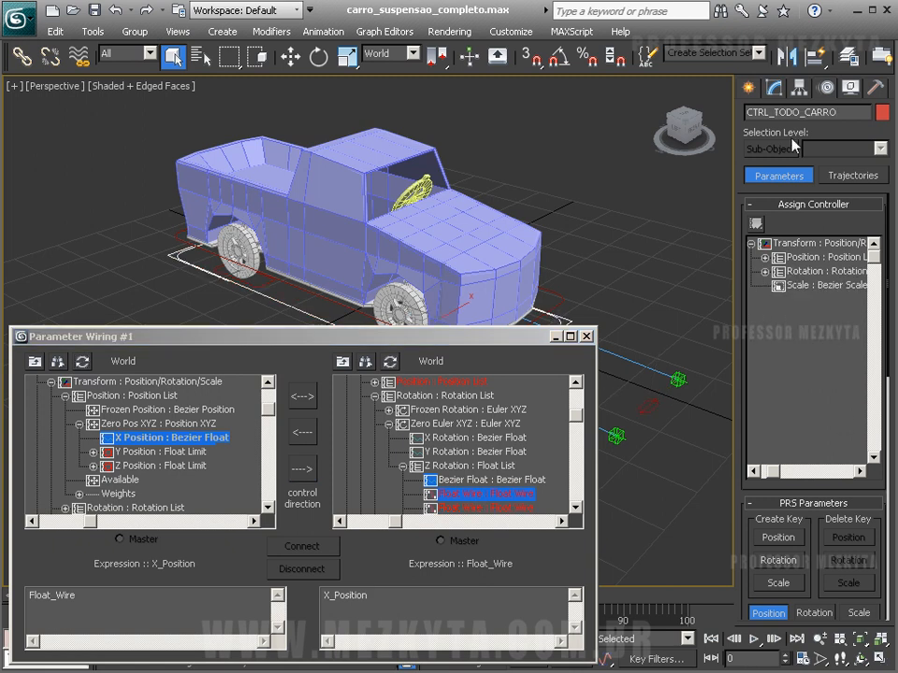
{"action": "left_click", "coordinate": [777, 89]}
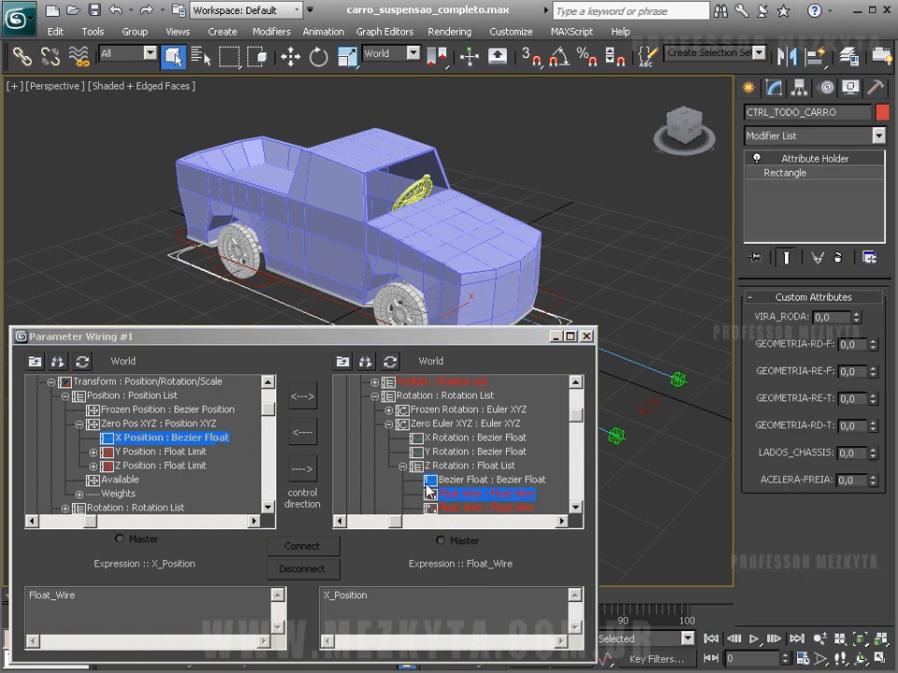
Step: Disconnect Direcao's second Z Rotation Float Wire from the X Position of CTRL_RODAS and reselect CTRL_RODAS
{"action": "left_click", "coordinate": [447, 508]}
{"action": "left_click", "coordinate": [302, 469]}
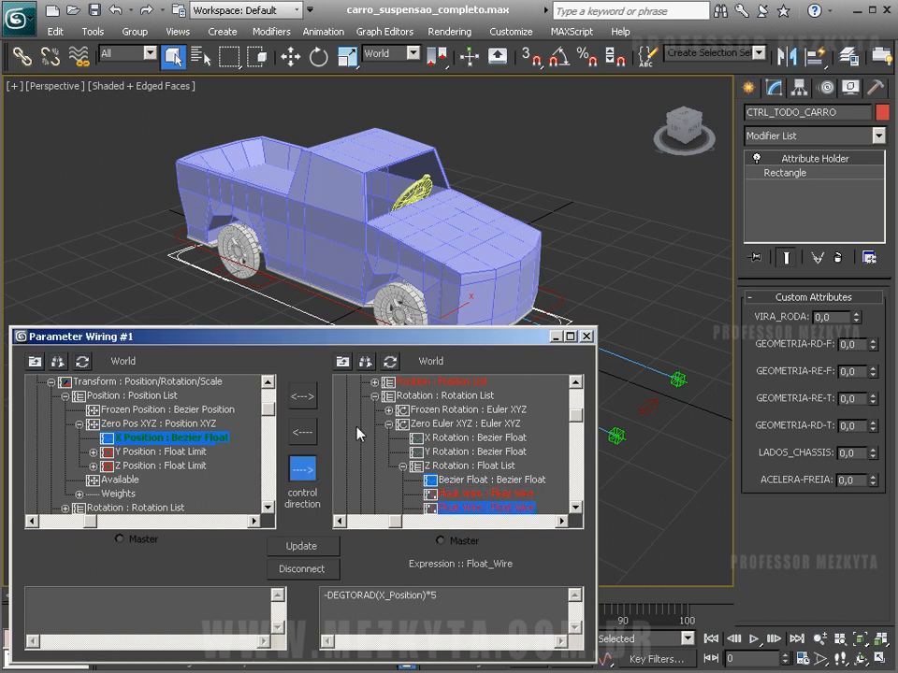
{"action": "scroll", "coordinate": [358, 442], "scroll_direction": "down", "scroll_amount": 1}
{"action": "left_click", "coordinate": [652, 413]}
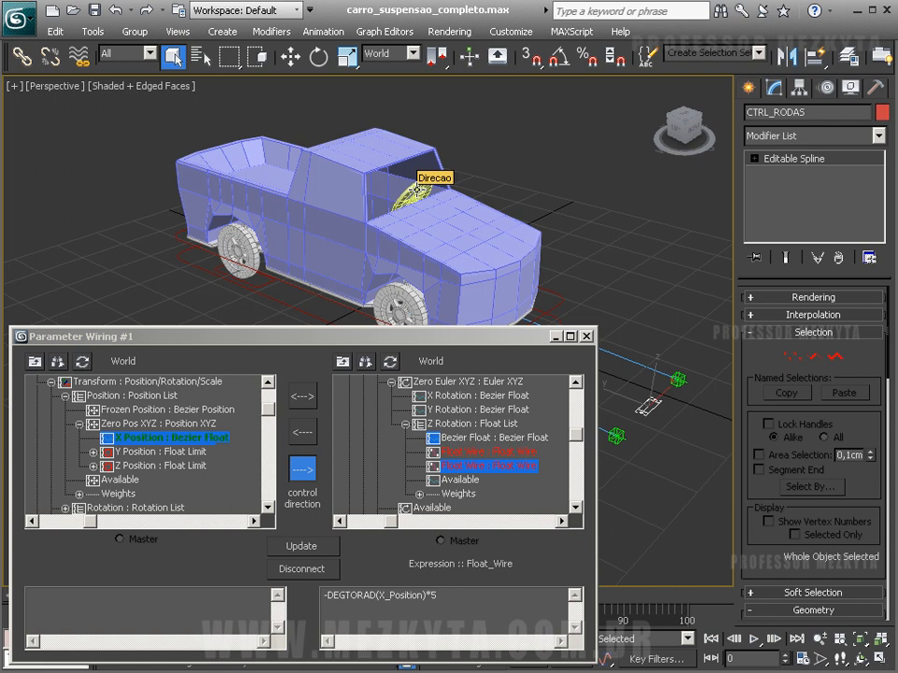
{"action": "left_click", "coordinate": [303, 570]}
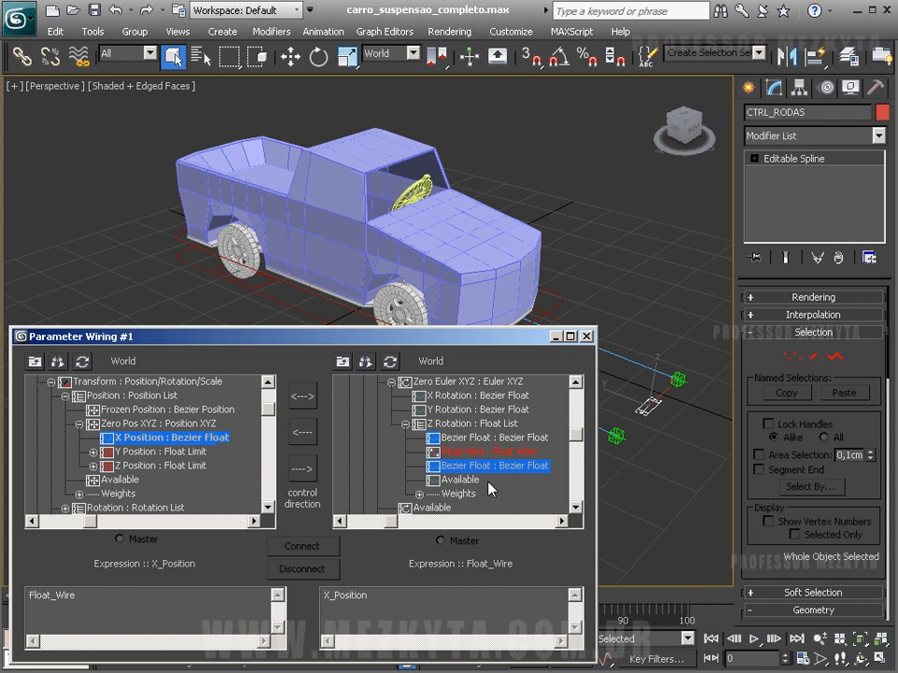
Step: Activate the Move tool on CTRL_RODAS and assign a Float Limit controller to its X Position track
{"action": "left_click", "coordinate": [687, 461]}
{"action": "left_click", "coordinate": [647, 405]}
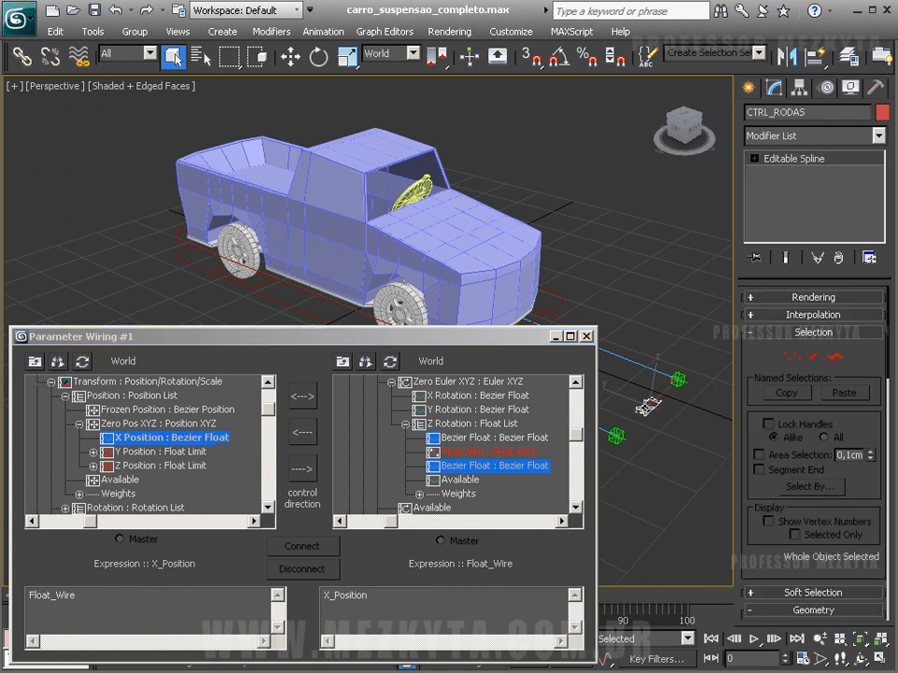
{"action": "key", "text": "w"}
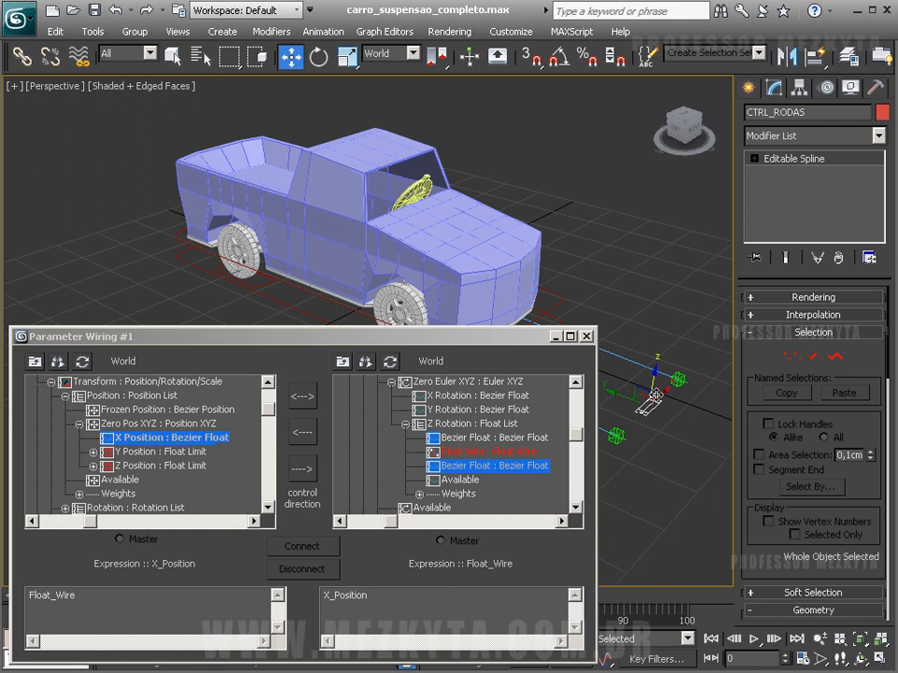
{"action": "middle_click_drag", "start_coordinate": [621, 245], "coordinate": [627, 195]}
{"action": "scroll", "coordinate": [619, 233], "scroll_direction": "up", "scroll_amount": 3}
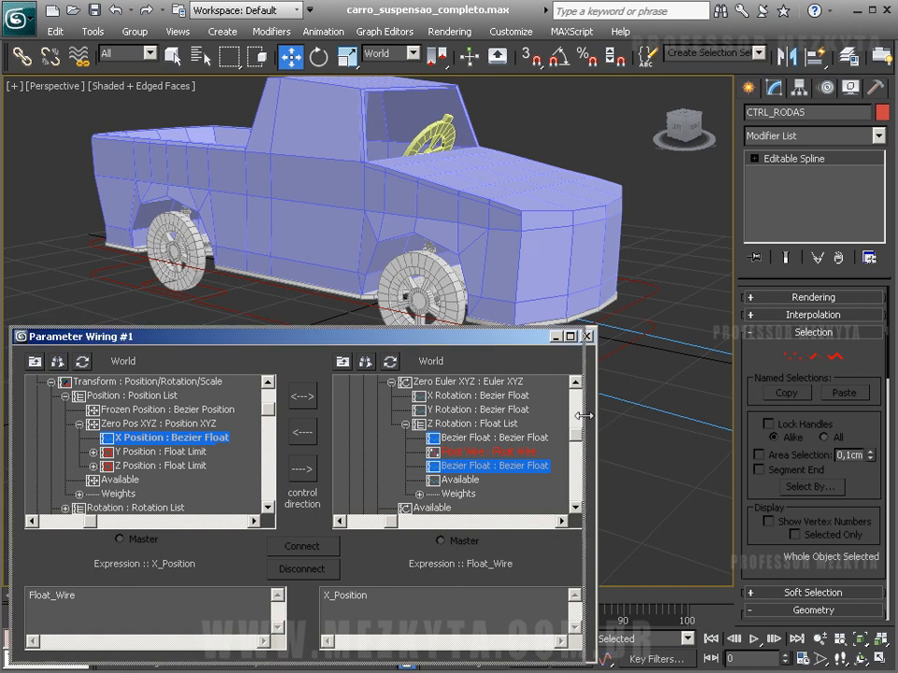
{"action": "scroll", "coordinate": [618, 418], "scroll_direction": "down", "scroll_amount": 3}
{"action": "middle_click_drag", "start_coordinate": [626, 405], "coordinate": [637, 469]}
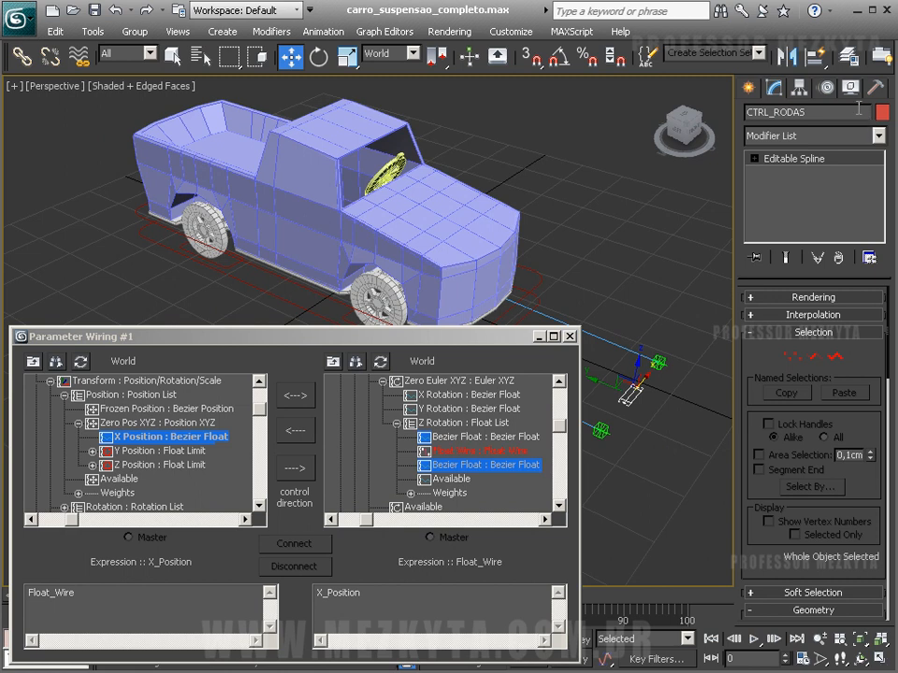
{"action": "left_click", "coordinate": [827, 88]}
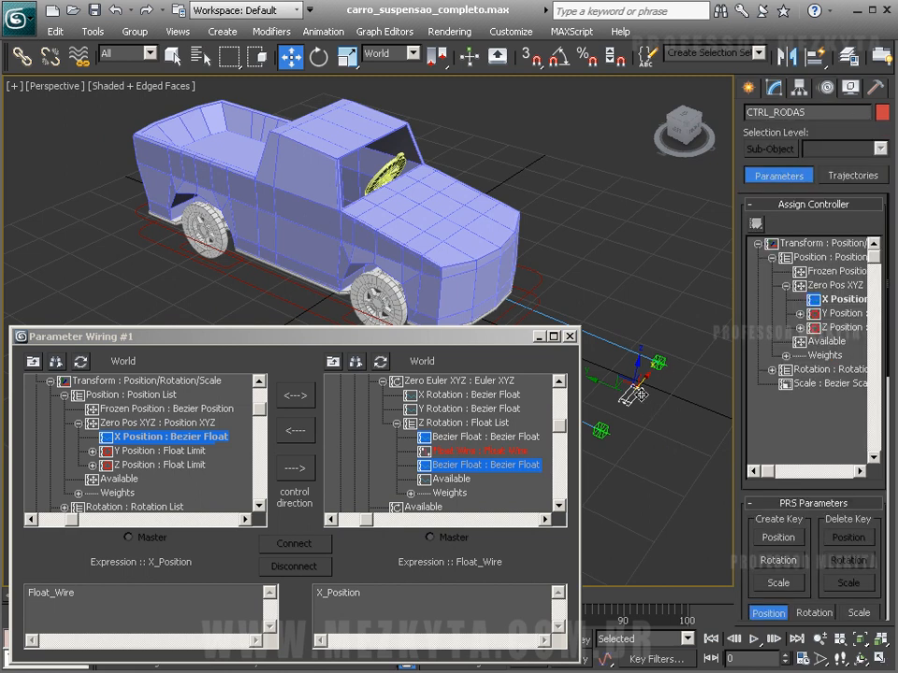
{"action": "left_click", "coordinate": [841, 299]}
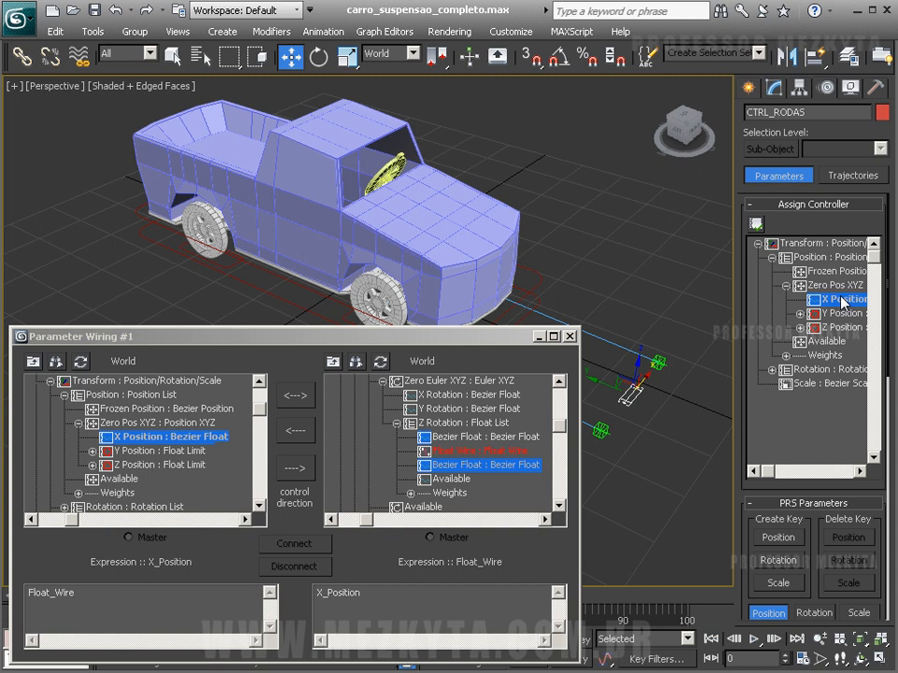
{"action": "left_click", "coordinate": [755, 225]}
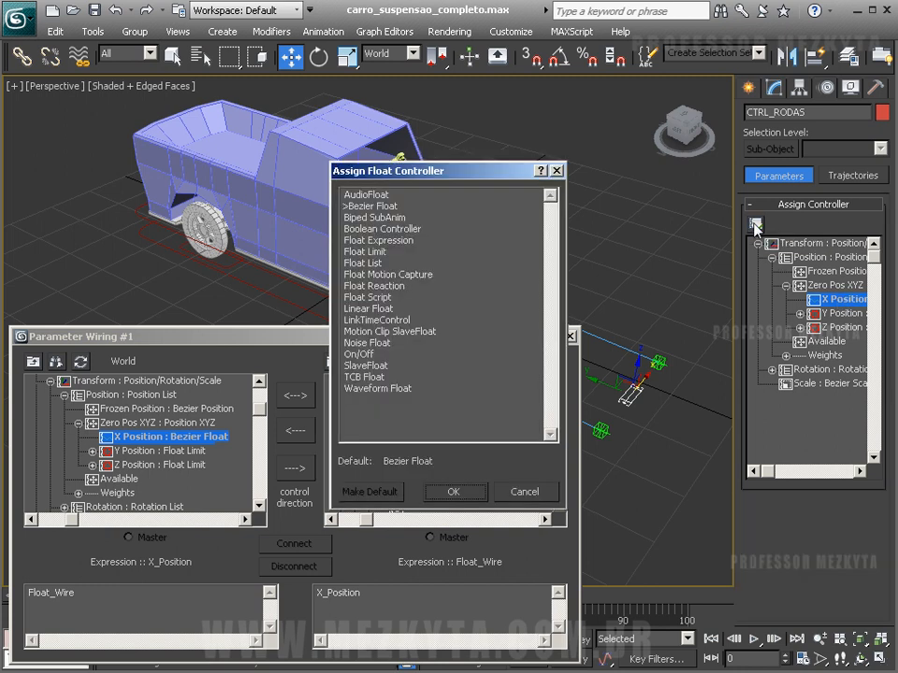
{"action": "left_click", "coordinate": [377, 253]}
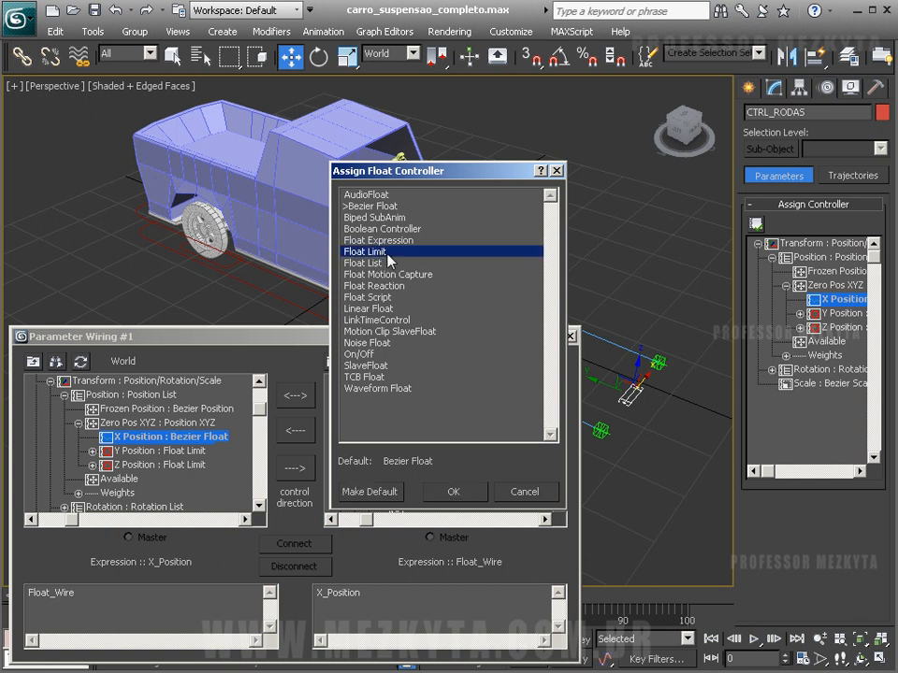
{"action": "left_click", "coordinate": [454, 492]}
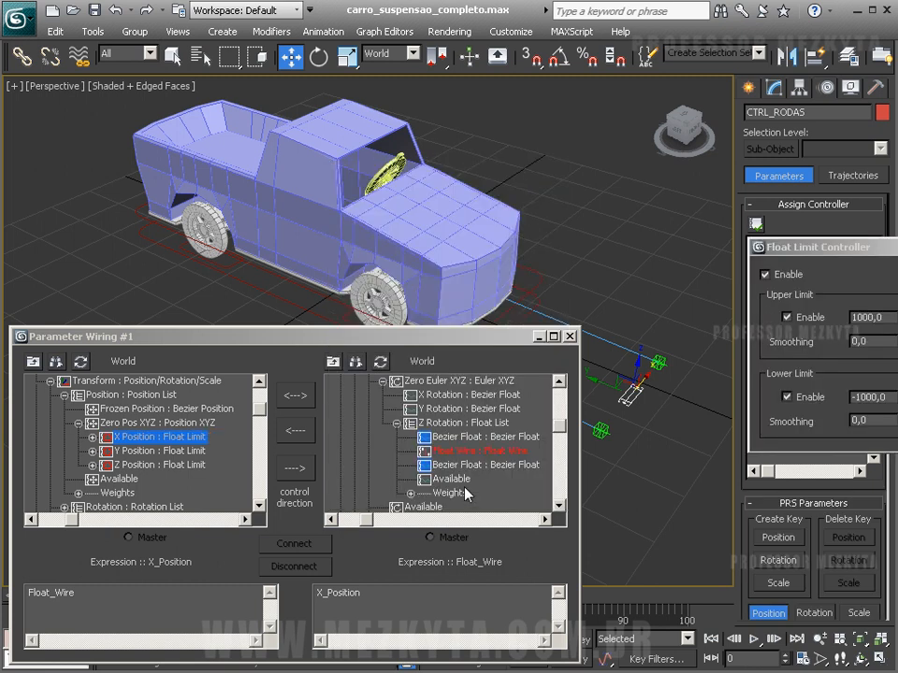
Step: Select the Limited Controller track under X Position in the first wiring tree and move the Float Limit Controller window above the truck
{"action": "left_click", "coordinate": [91, 437]}
{"action": "left_click", "coordinate": [195, 456]}
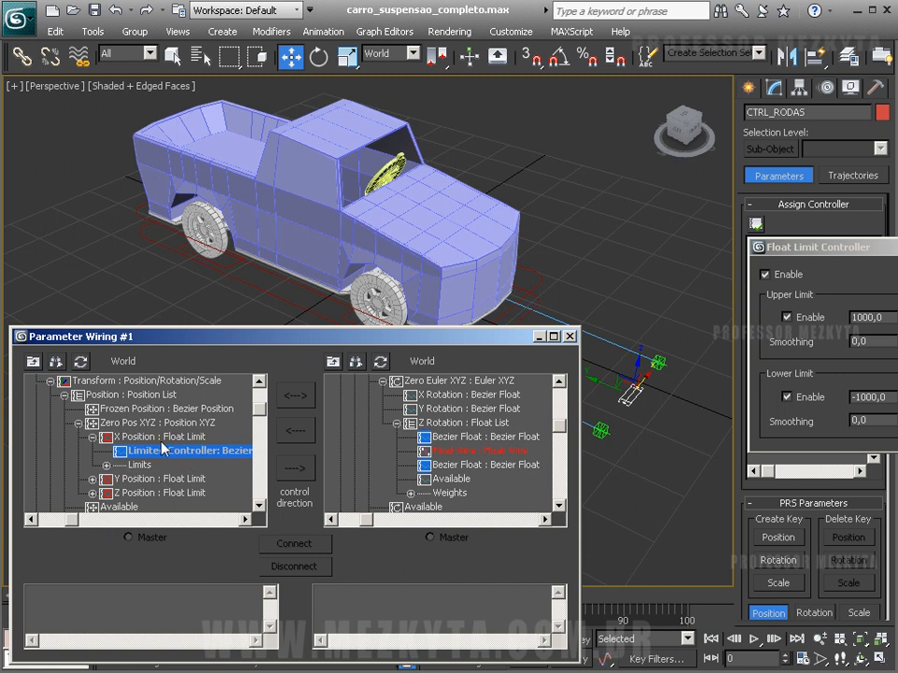
{"action": "left_click_drag", "start_coordinate": [854, 248], "coordinate": [582, 62]}
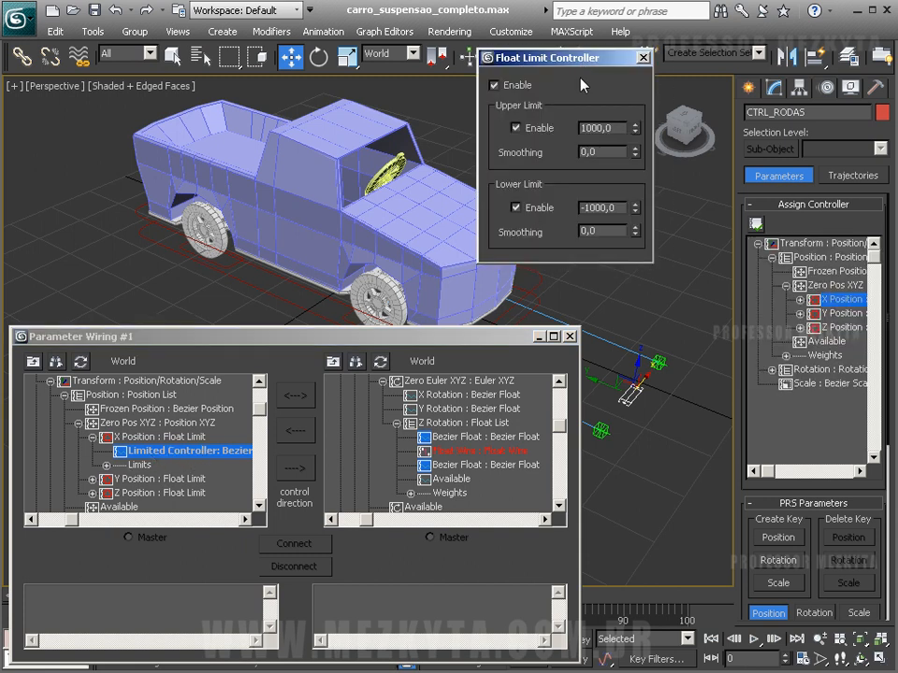
Step: Set the X Position limits to 12 upper and -12 lower and test moving CTRL_RODAS
{"action": "double_click", "coordinate": [617, 128]}
{"action": "type", "text": "12"}
{"action": "key", "text": "Tab"}
{"action": "key", "text": "Tab"}
{"action": "type", "text": "-12"}
{"action": "left_click", "coordinate": [644, 381]}
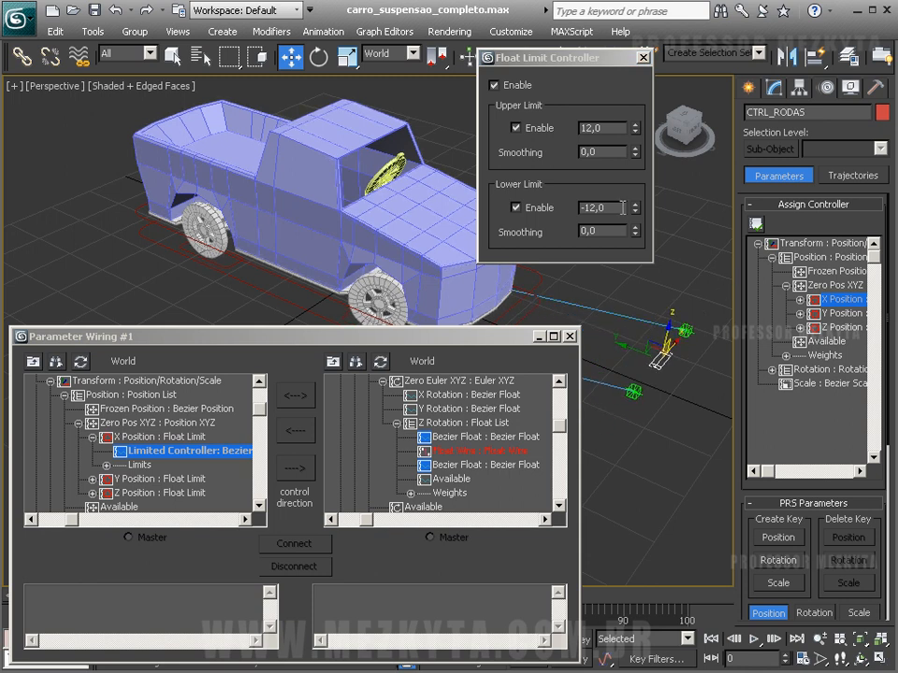
Step: Set the X Position's upper limit to 30 and its lower limit to -30
{"action": "left_click_drag", "start_coordinate": [604, 129], "coordinate": [505, 133]}
{"action": "type", "text": "2"}
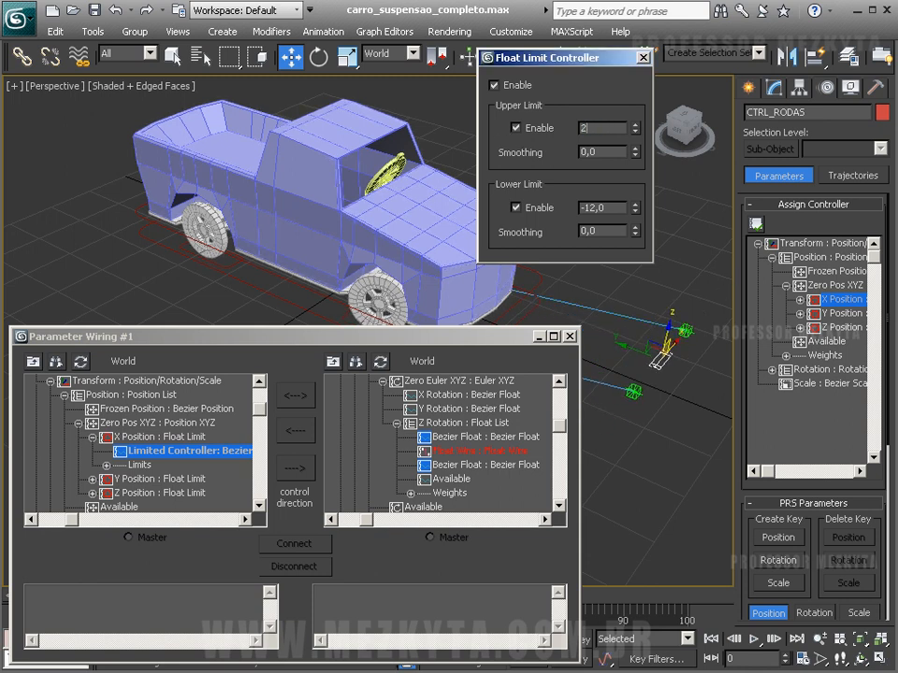
{"action": "type", "text": "30"}
{"action": "key", "text": "Tab"}
{"action": "key", "text": "Tab"}
{"action": "type", "text": "-30"}
{"action": "key", "text": "Return"}
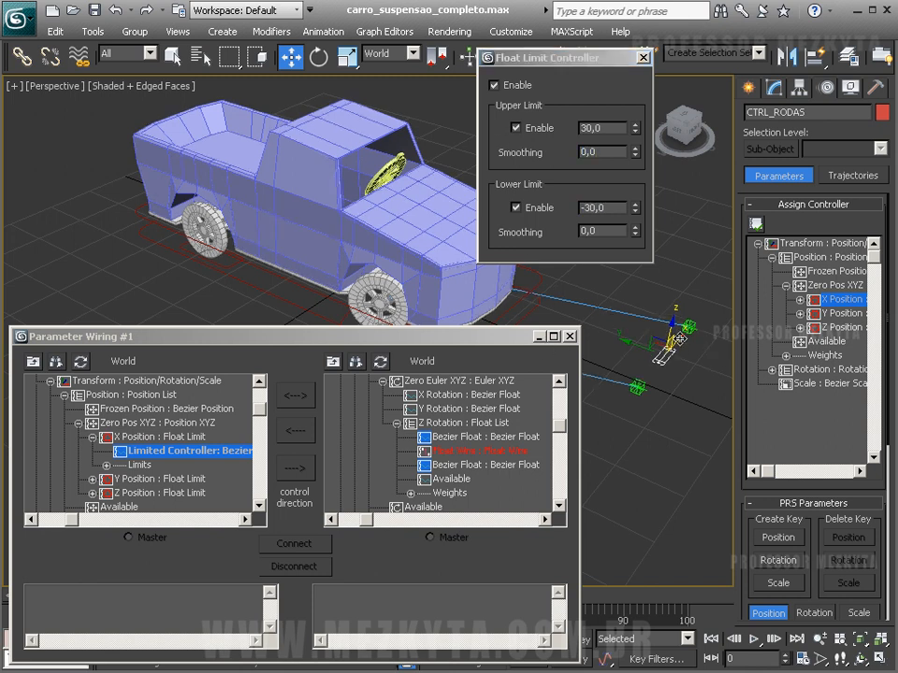
Step: Test moving CTRL_RODAS along X, undo the move, and reset the controller with Transform To Zero
{"action": "left_click_drag", "start_coordinate": [764, 213], "coordinate": [564, 504]}
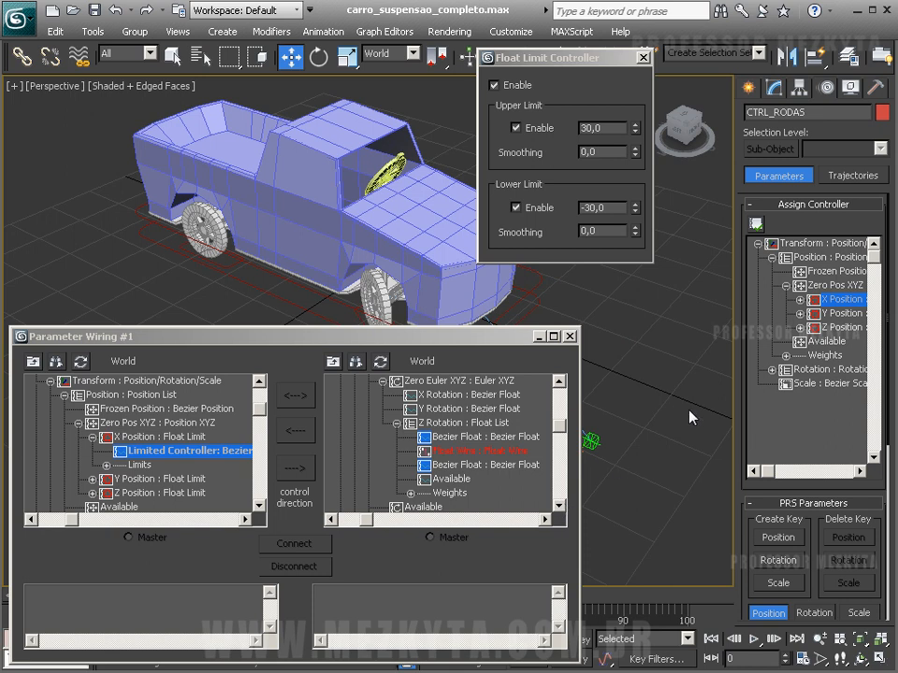
{"action": "key", "text": "ctrl+z"}
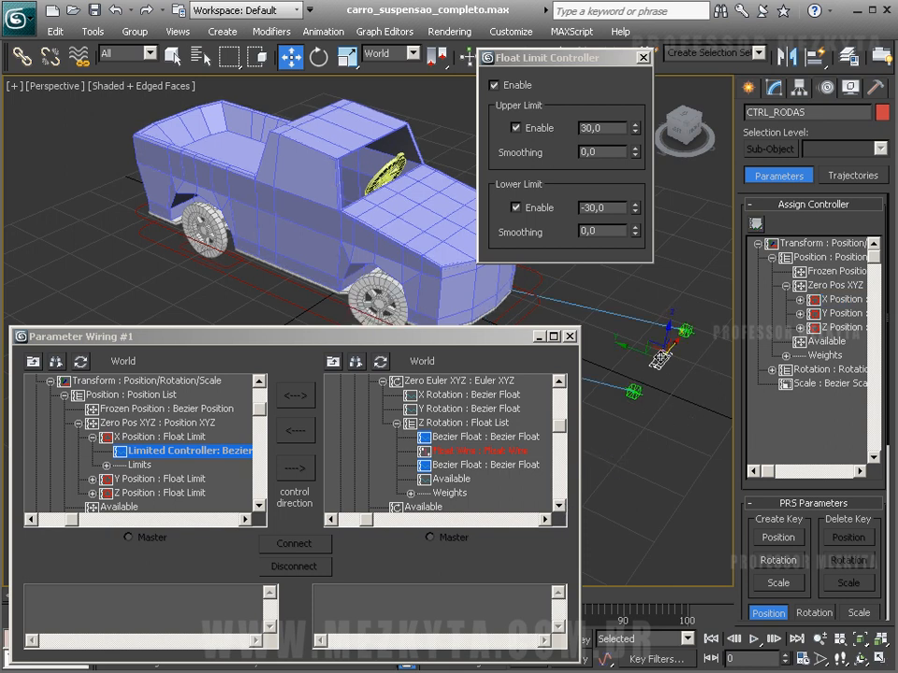
{"action": "right_click", "coordinate": [654, 355]}
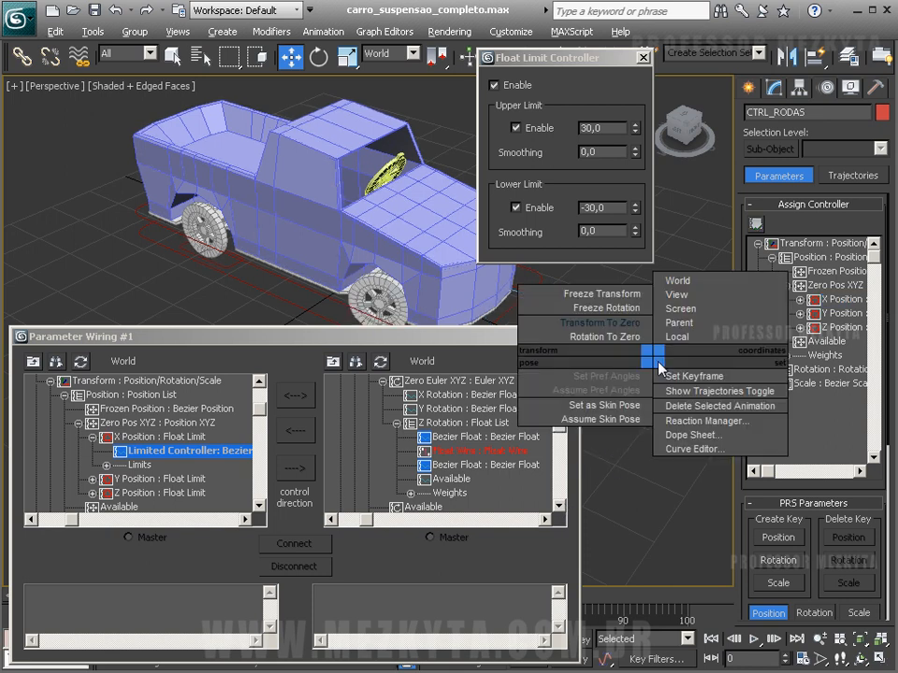
{"action": "left_click", "coordinate": [606, 322]}
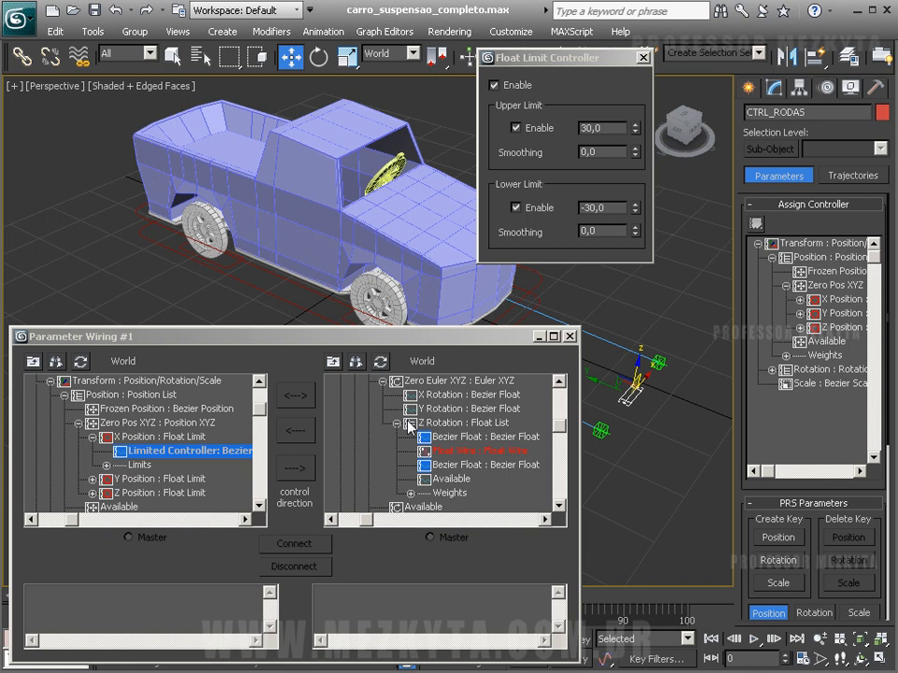
Step: Wire the X Position's Limited Controller one-way to the second Bezier Float in Direcao's Z Rotation list
{"action": "left_click", "coordinate": [447, 465]}
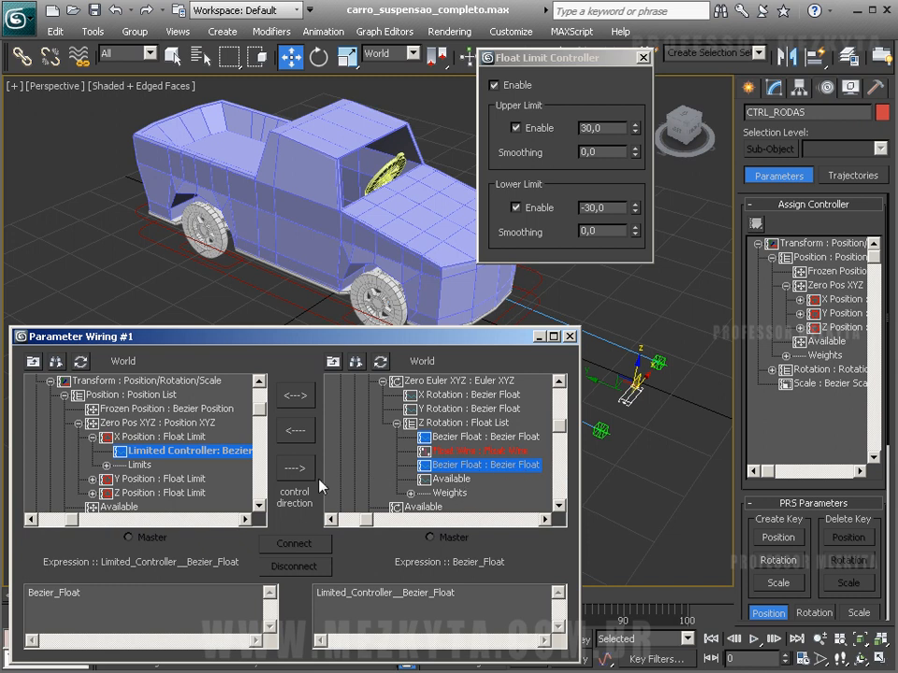
{"action": "left_click", "coordinate": [294, 468]}
{"action": "left_click", "coordinate": [290, 544]}
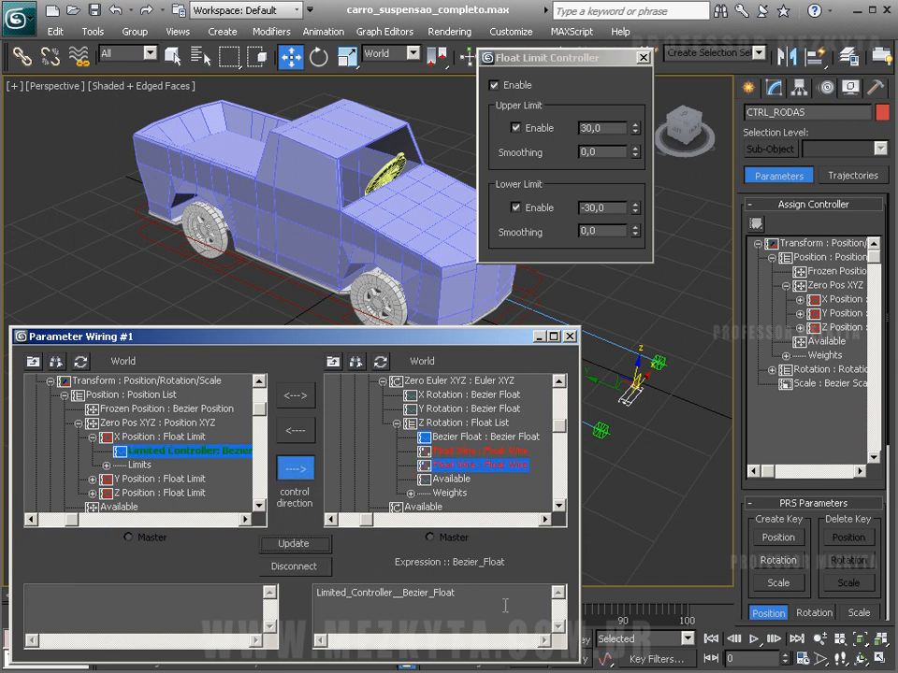
Step: Set the wire expression to DEGTORAD( Limited_Controller__Bezier_Float ) * 5, update the wire, and test it by moving CTRL_RODAS along X
{"action": "left_click", "coordinate": [318, 593]}
{"action": "type", "text": "de"}
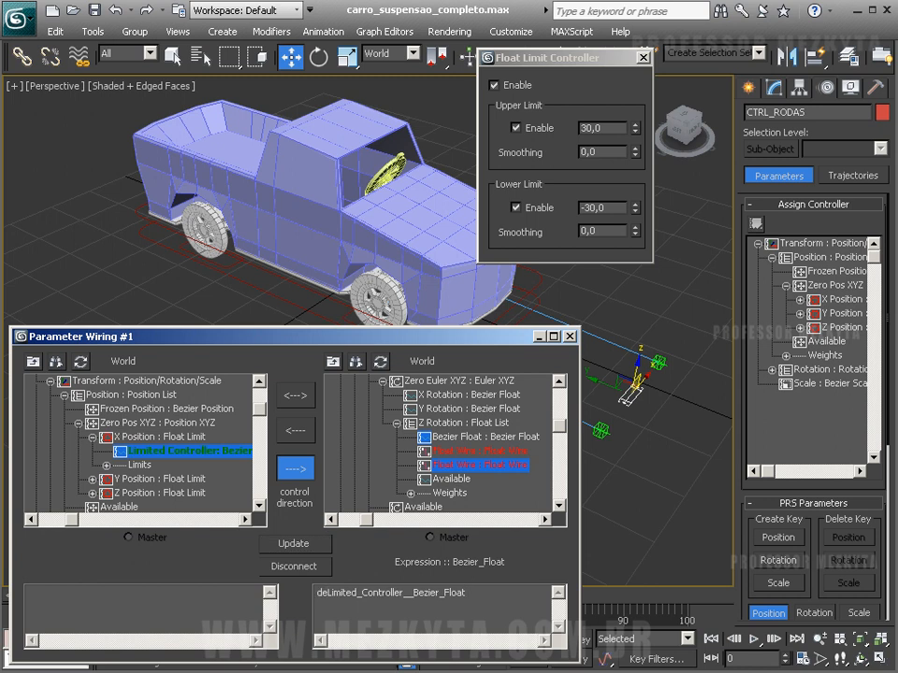
{"action": "key", "text": "BackSpace"}
{"action": "key", "text": "BackSpace"}
{"action": "type", "text": "DEGTORA"}
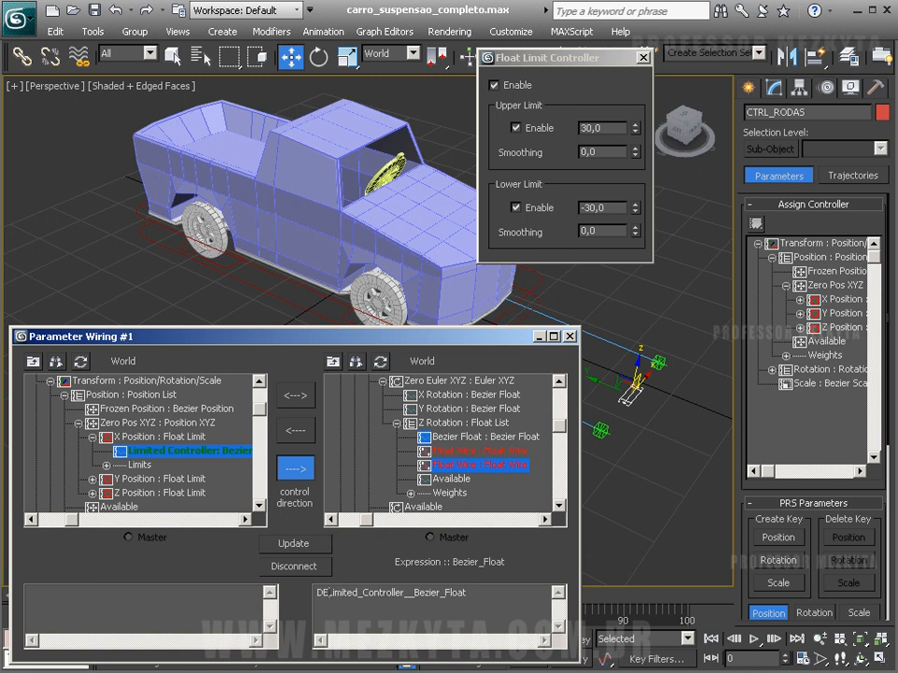
{"action": "type", "text": "D("}
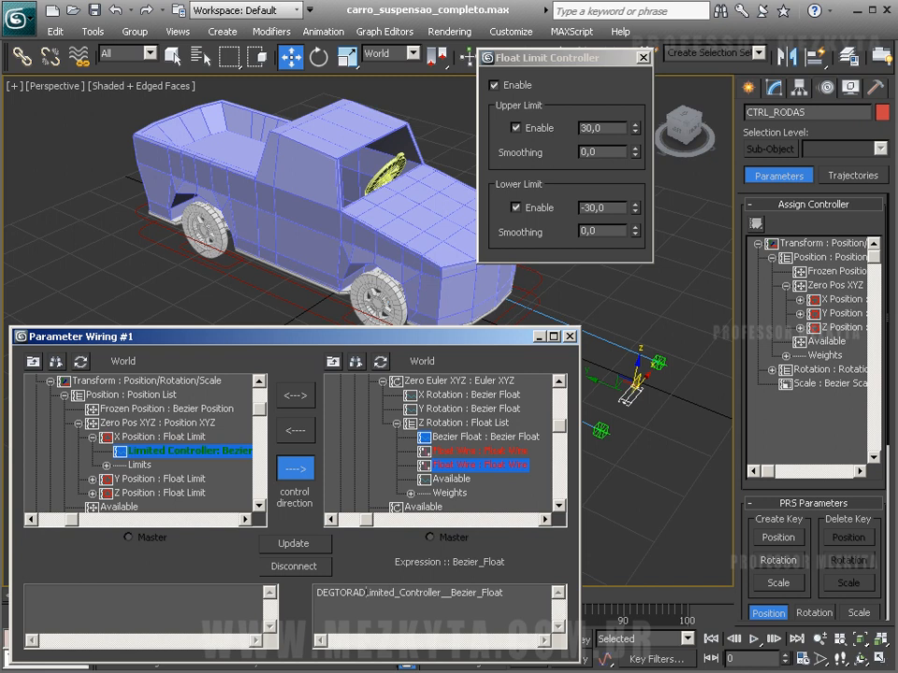
{"action": "key", "text": "End"}
{"action": "type", "text": ")"}
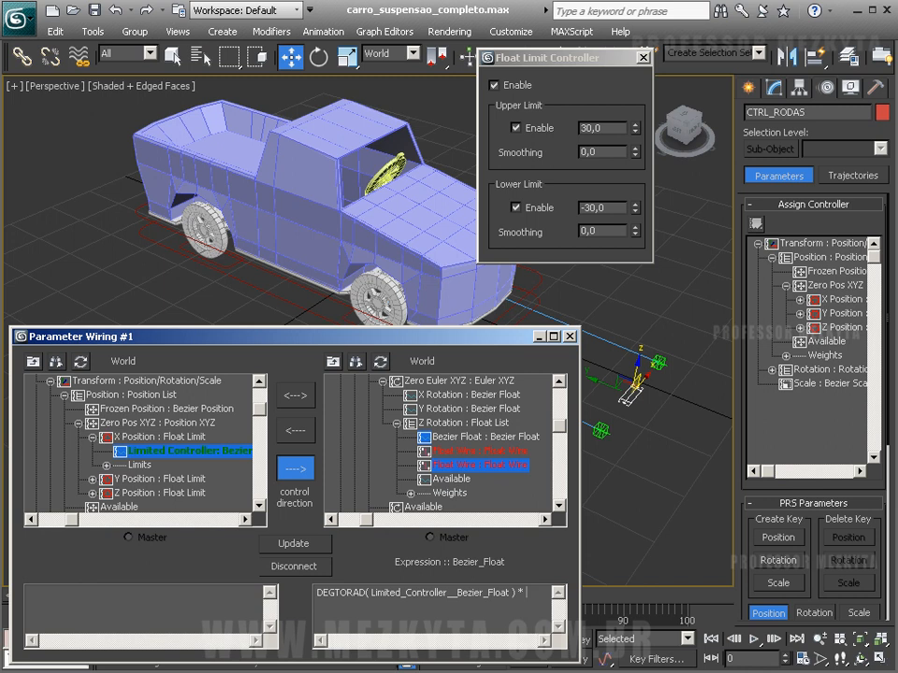
{"action": "type", "text": " * 5"}
{"action": "left_click", "coordinate": [305, 545]}
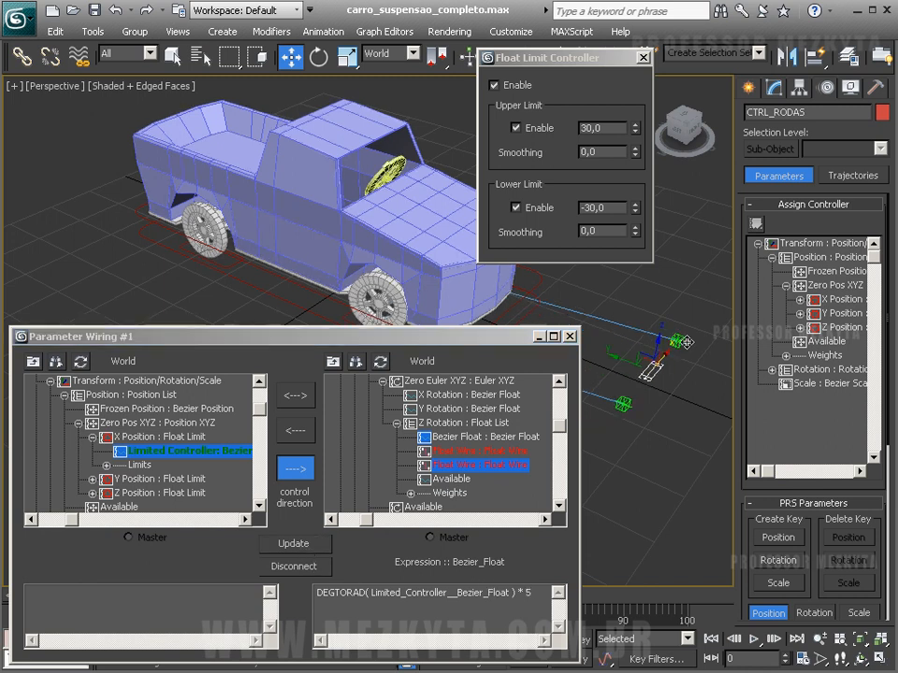
{"action": "left_click_drag", "start_coordinate": [734, 285], "coordinate": [626, 345]}
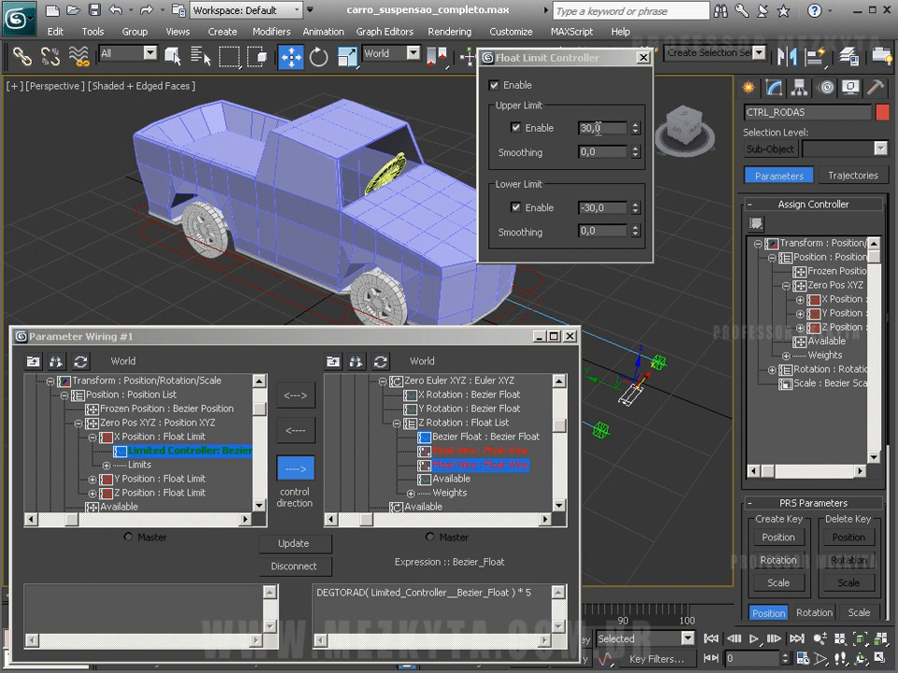
Step: Set the X Position's upper limit to 40 and its lower limit to -40
{"action": "left_click_drag", "start_coordinate": [600, 128], "coordinate": [542, 117]}
{"action": "type", "text": "40"}
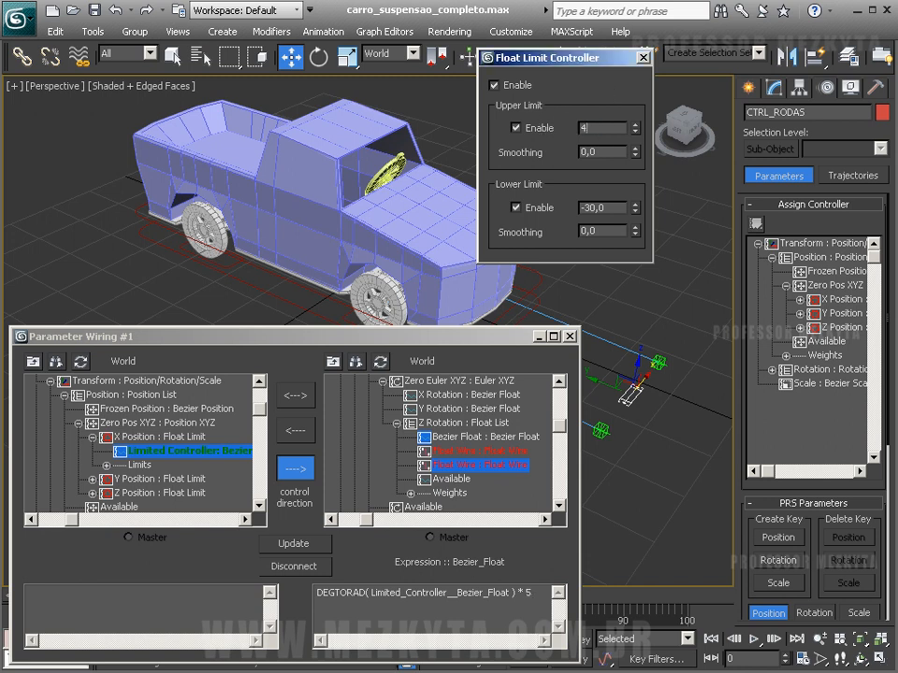
{"action": "key", "text": "Tab"}
{"action": "key", "text": "Tab"}
{"action": "type", "text": "-40"}
Step: Test moving CTRL_RODAS along X with the widened limits and reset it with Transform To Zero
{"action": "left_click_drag", "start_coordinate": [643, 383], "coordinate": [821, 269]}
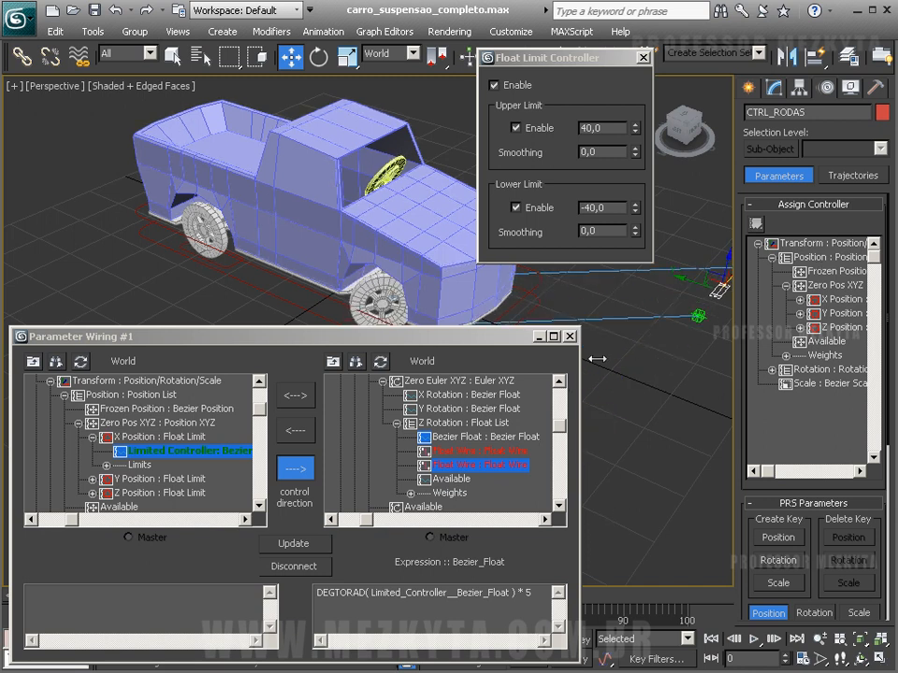
{"action": "right_click", "coordinate": [710, 293]}
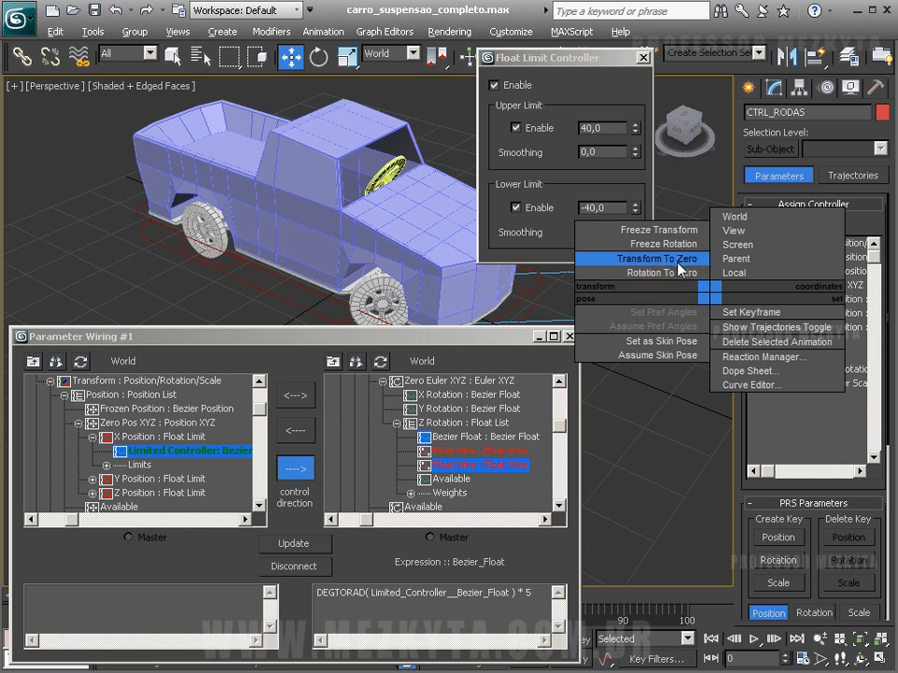
{"action": "left_click", "coordinate": [681, 266]}
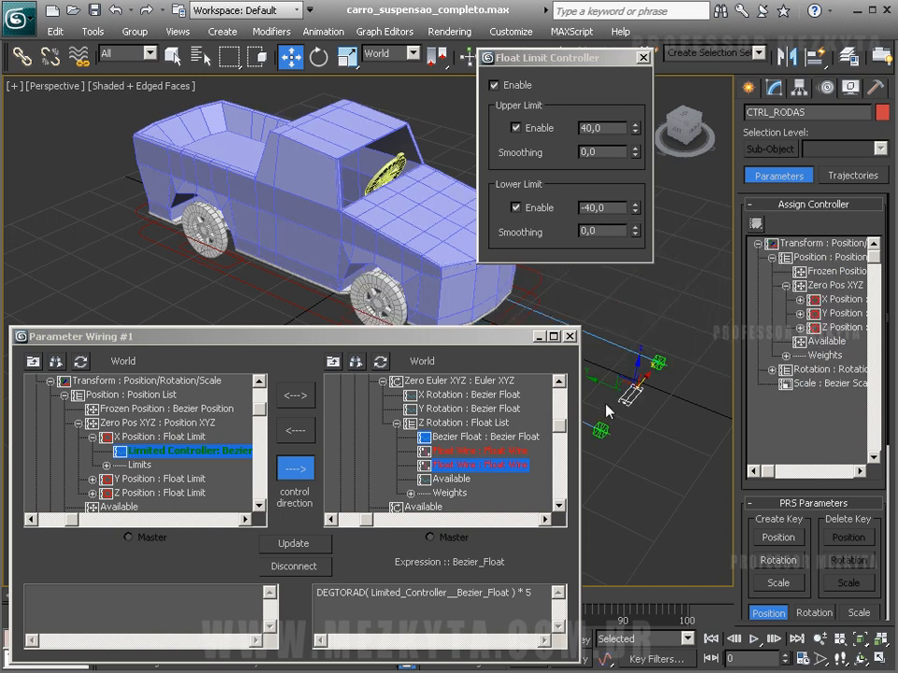
Step: Inspect the X Position's Limited Controller in CTRL_RODAS's controller list and close the Parameter Wiring dialog
{"action": "left_click", "coordinate": [800, 299]}
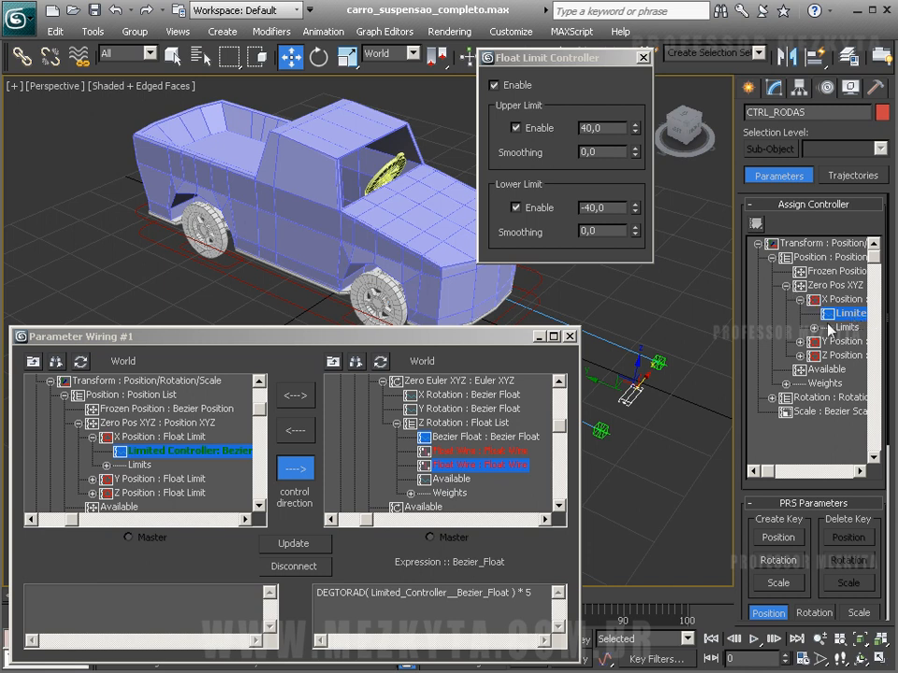
{"action": "left_click", "coordinate": [800, 299]}
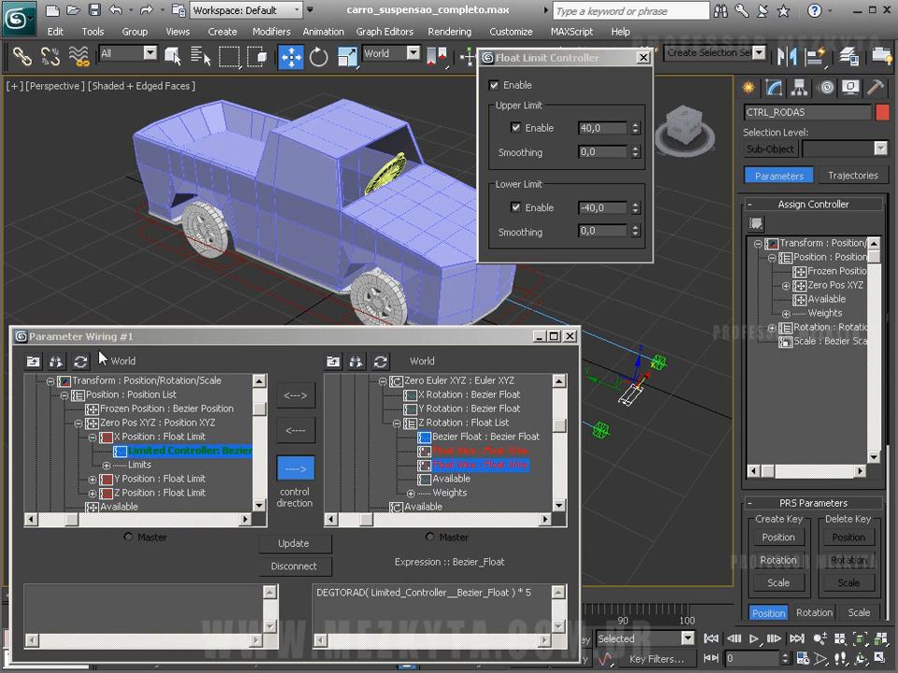
{"action": "left_click", "coordinate": [570, 336]}
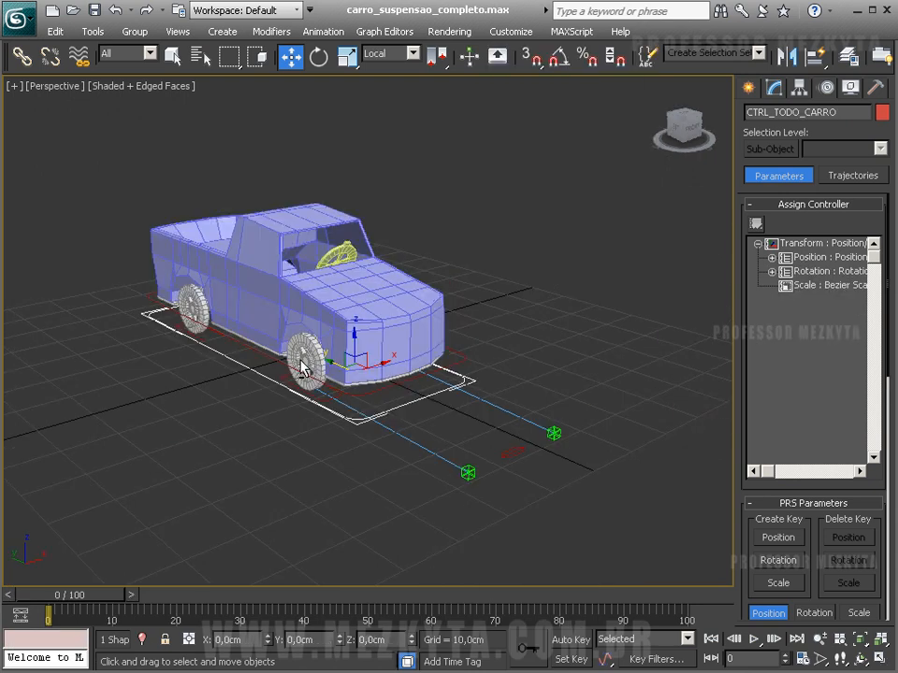
{"action": "middle_click_drag", "start_coordinate": [233, 364], "coordinate": [249, 367]}
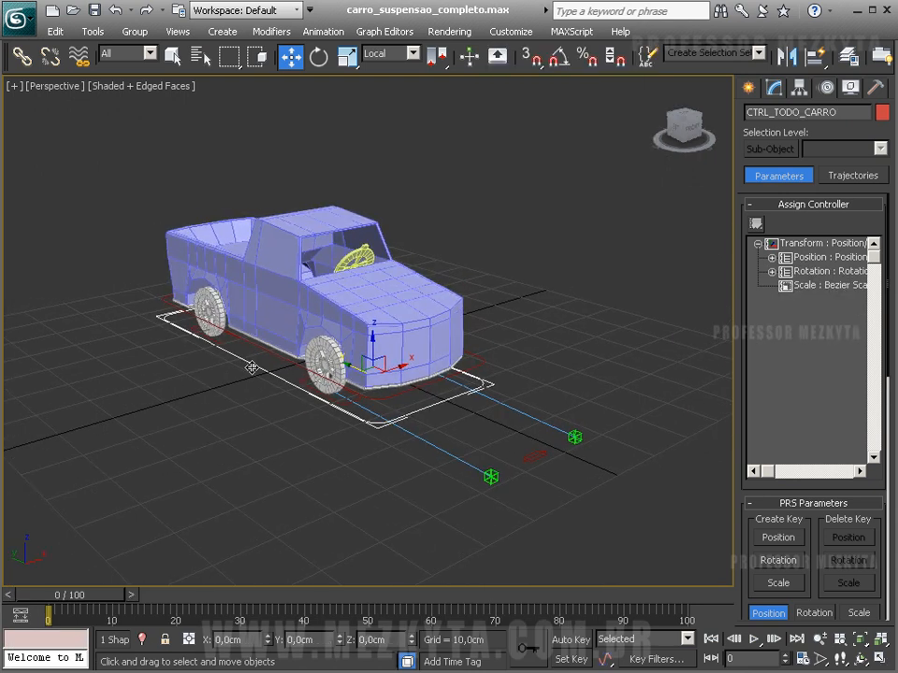
{"action": "mouse_move", "coordinate": [255, 510]}
{"action": "middle_mouse_down", "text": "alt"}
{"action": "mouse_move", "coordinate": [308, 463]}
{"action": "mouse_move", "coordinate": [327, 469]}
{"action": "mouse_move", "coordinate": [255, 496]}
{"action": "middle_mouse_up", "text": "alt"}
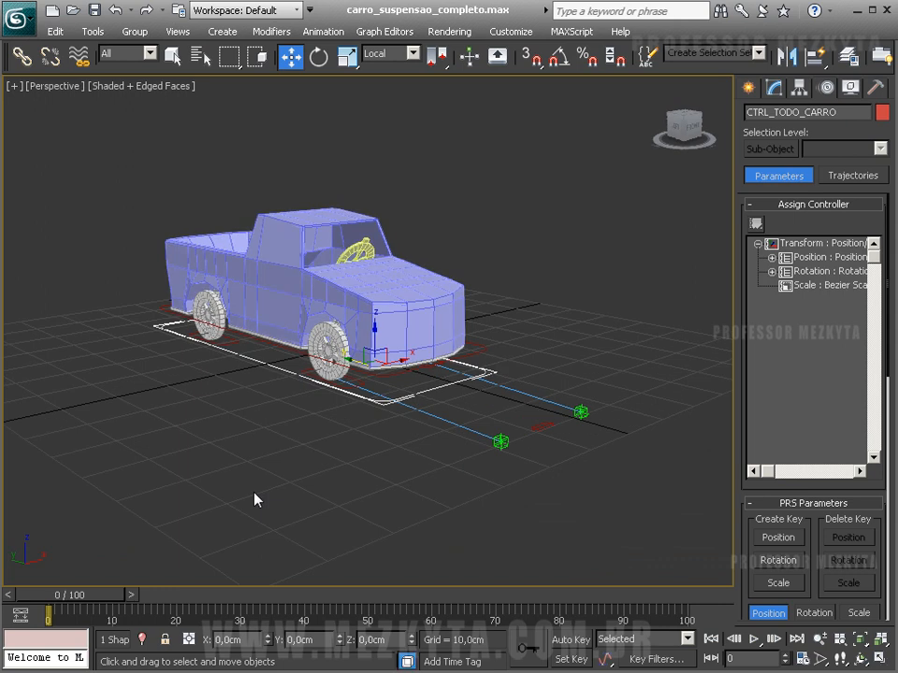